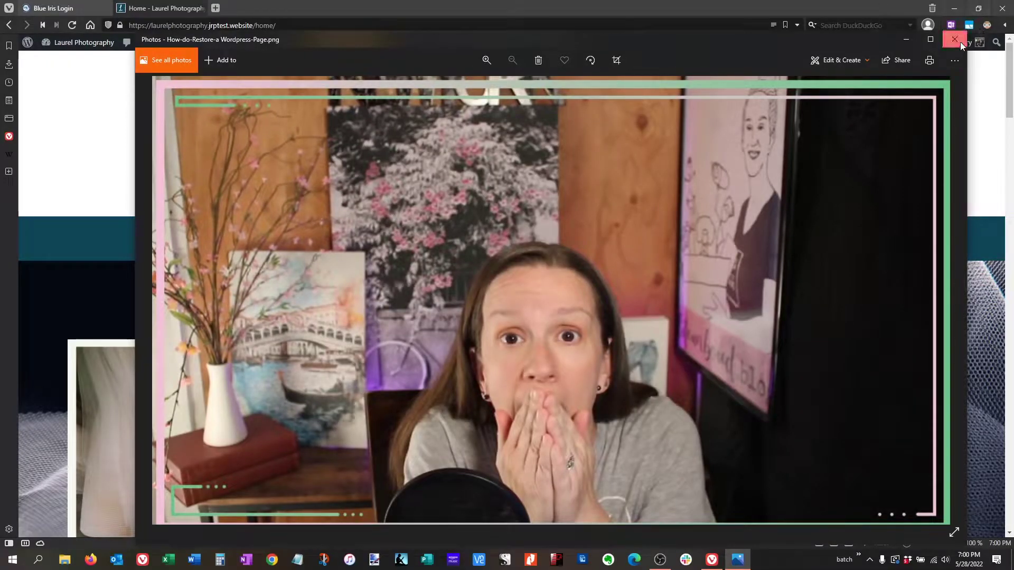
# Close the photo viewer, then scroll down the Laurel Photography home page and back up.
pyautogui.click(954, 39)
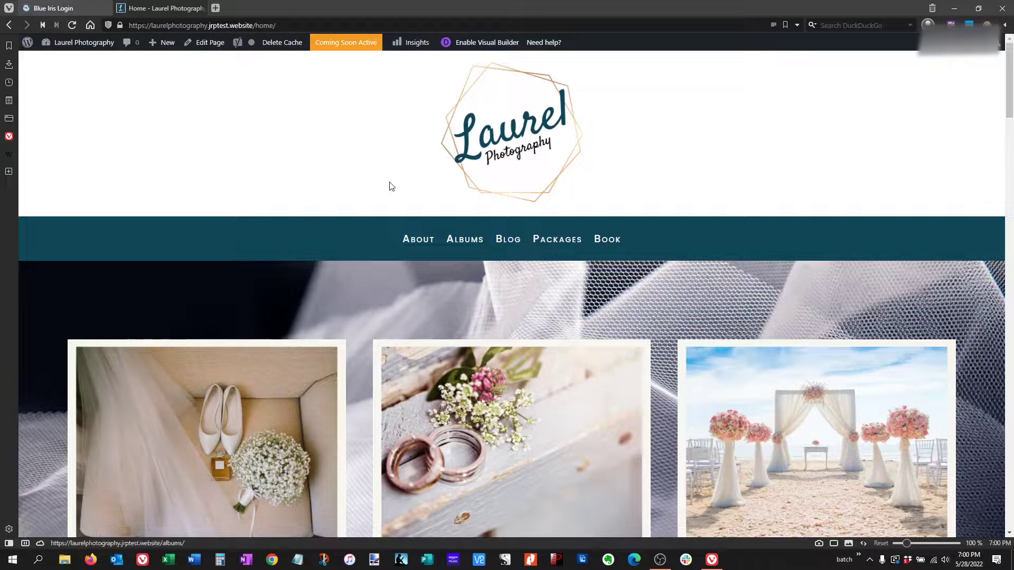
pyautogui.scroll(-8, 258, 147)
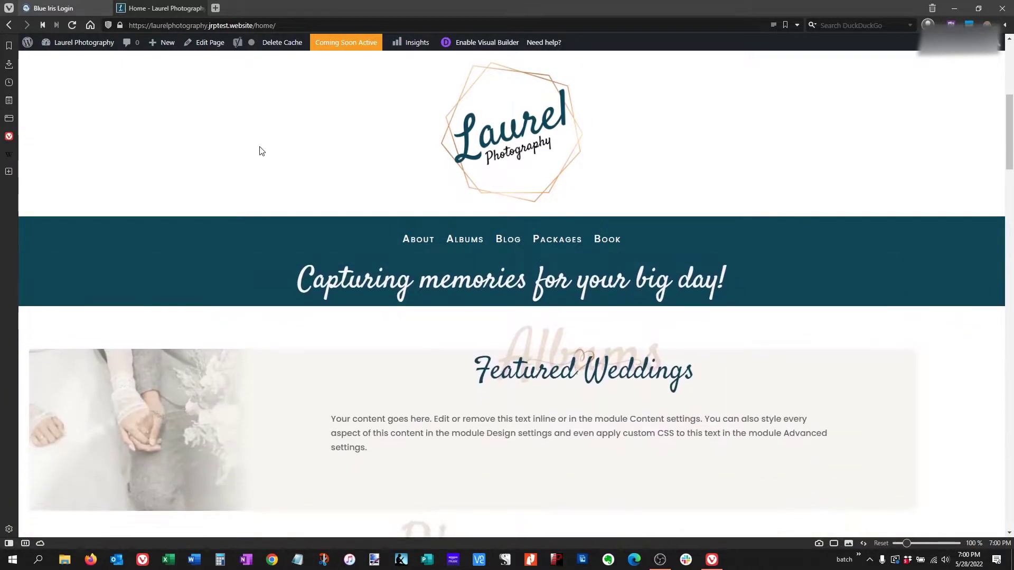
pyautogui.scroll(-10, 259, 151)
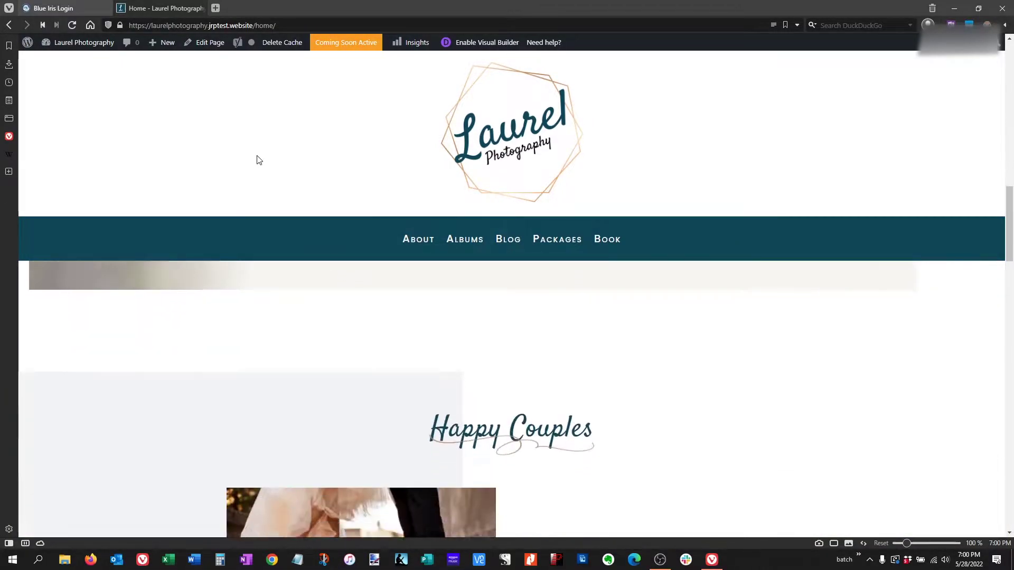
pyautogui.scroll(-10, 258, 160)
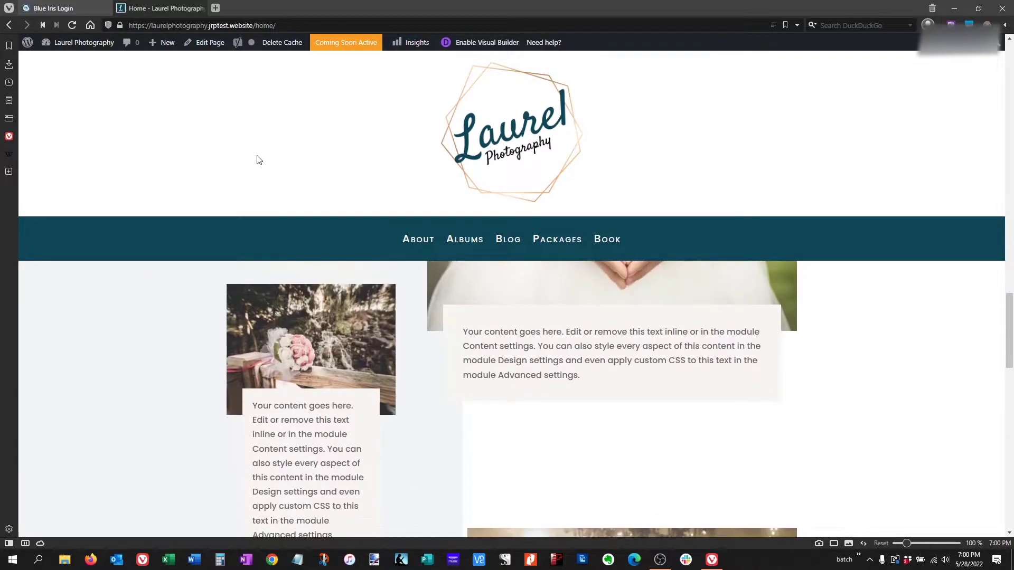
pyautogui.scroll(-10, 258, 159)
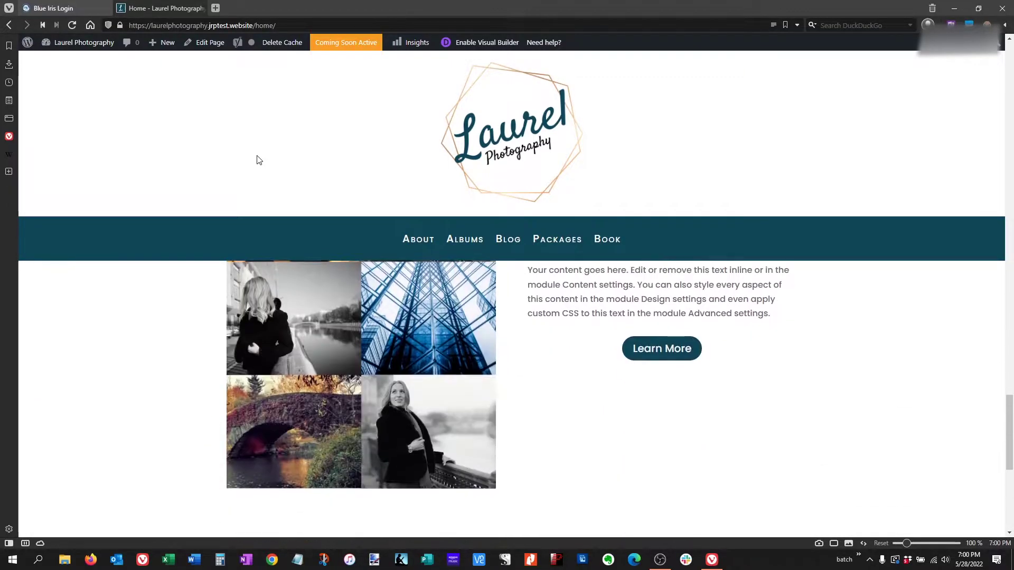
pyautogui.scroll(-8, 259, 160)
pyautogui.scroll(4, 258, 159)
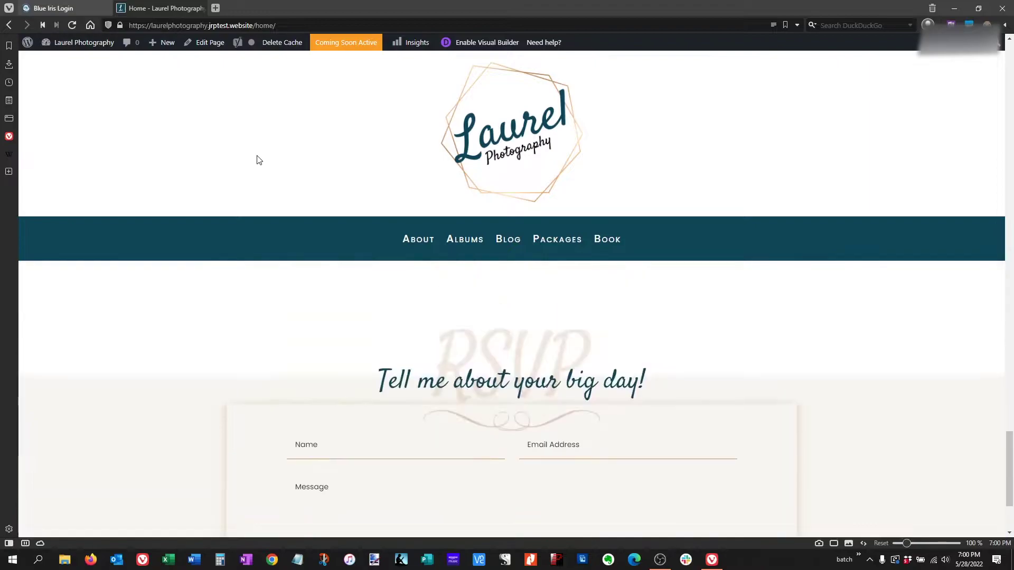
pyautogui.scroll(20, 258, 160)
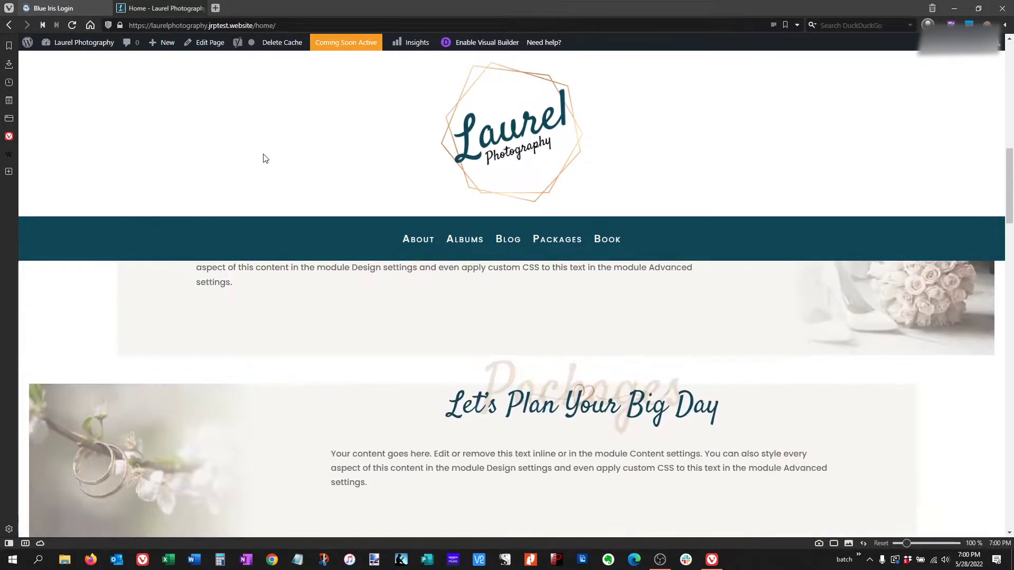
pyautogui.scroll(10, 266, 159)
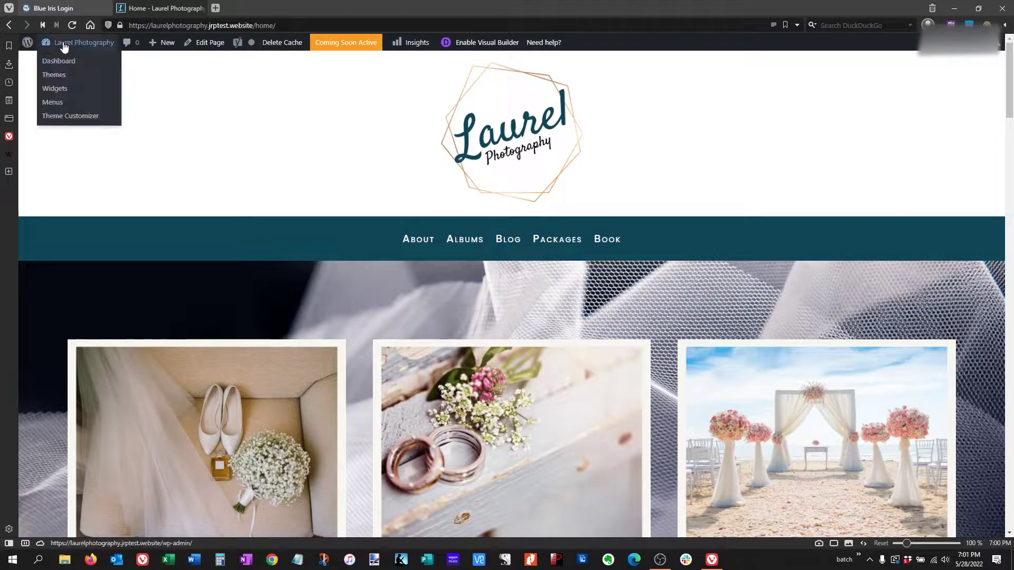
# Go to the Laurel Photography admin Dashboard from the site-name menu in the admin bar.
pyautogui.click(68, 62)
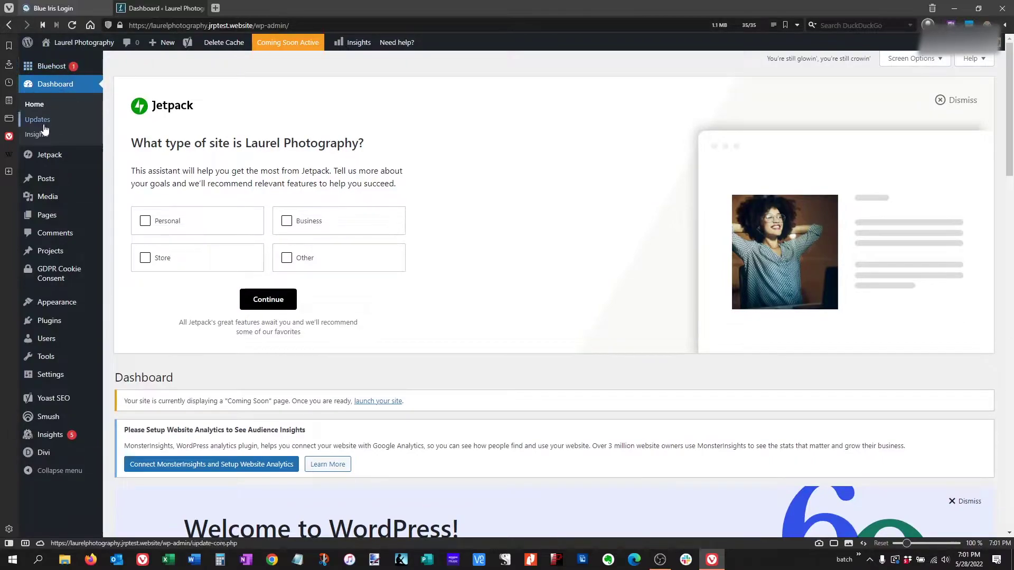
pyautogui.moveTo(42, 312)
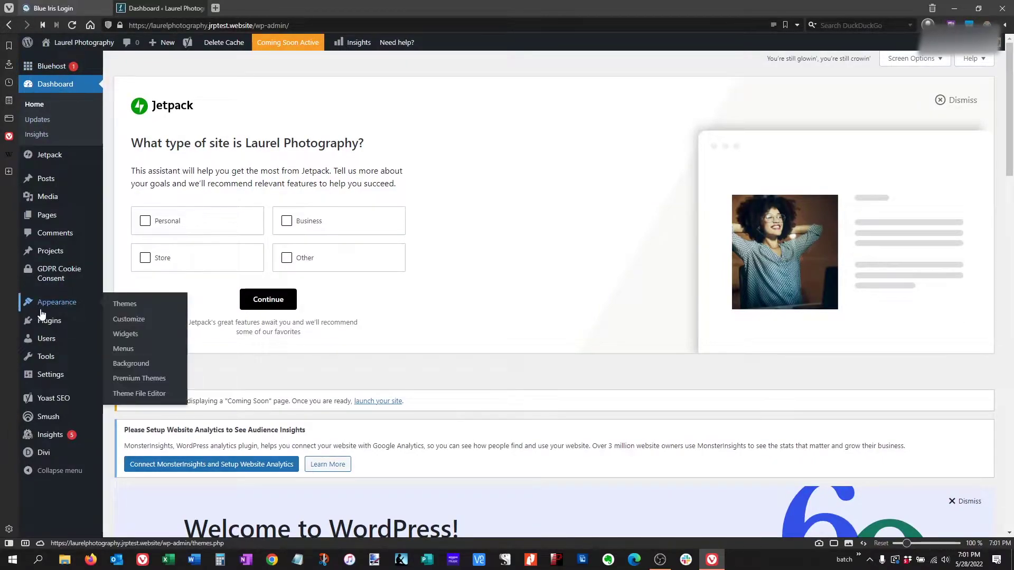
pyautogui.moveTo(47, 462)
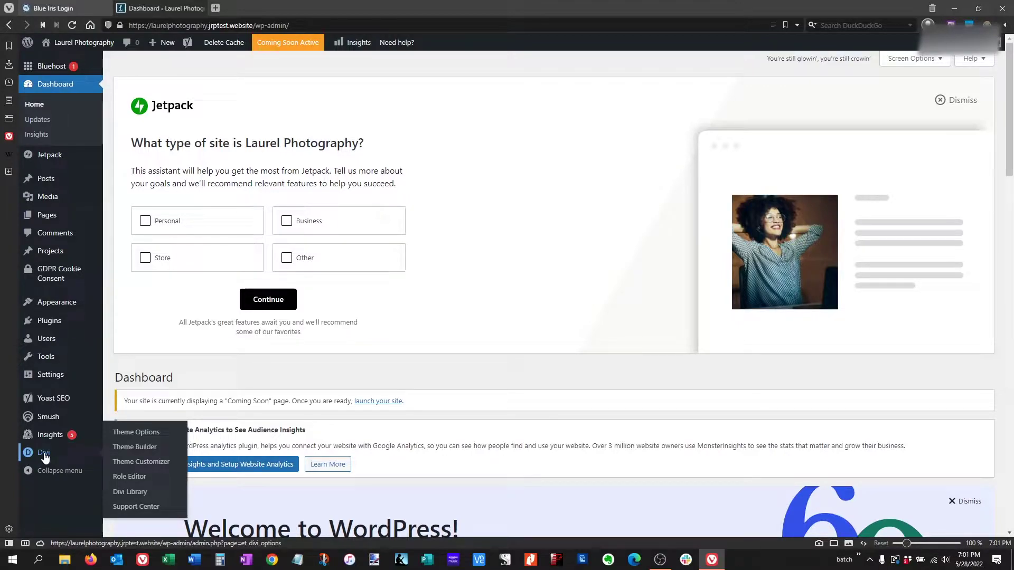
# Open Divi's Theme Builder to see the Default Website Template with Global Header and Footer.
pyautogui.click(154, 450)
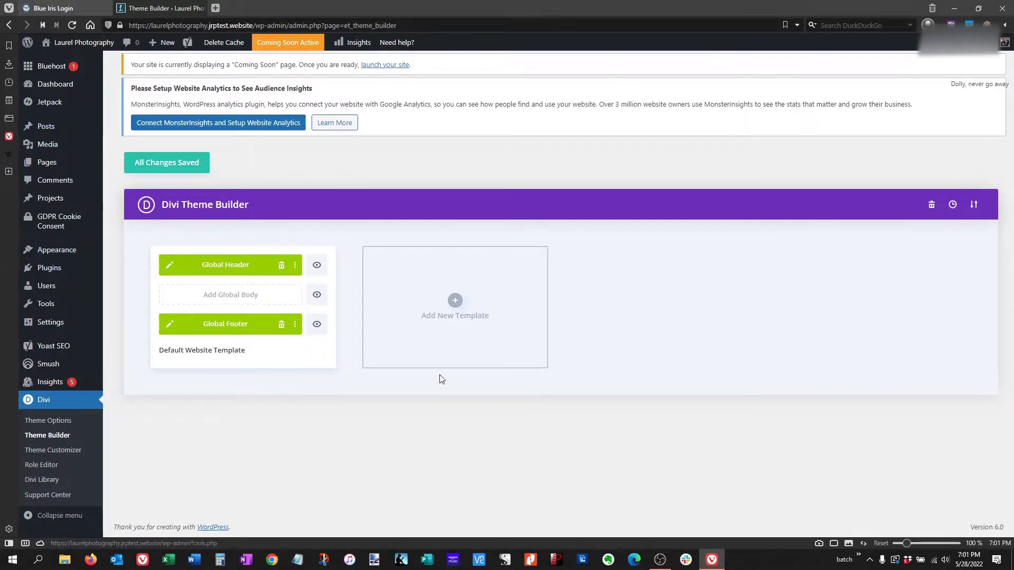
pyautogui.moveTo(332, 246)
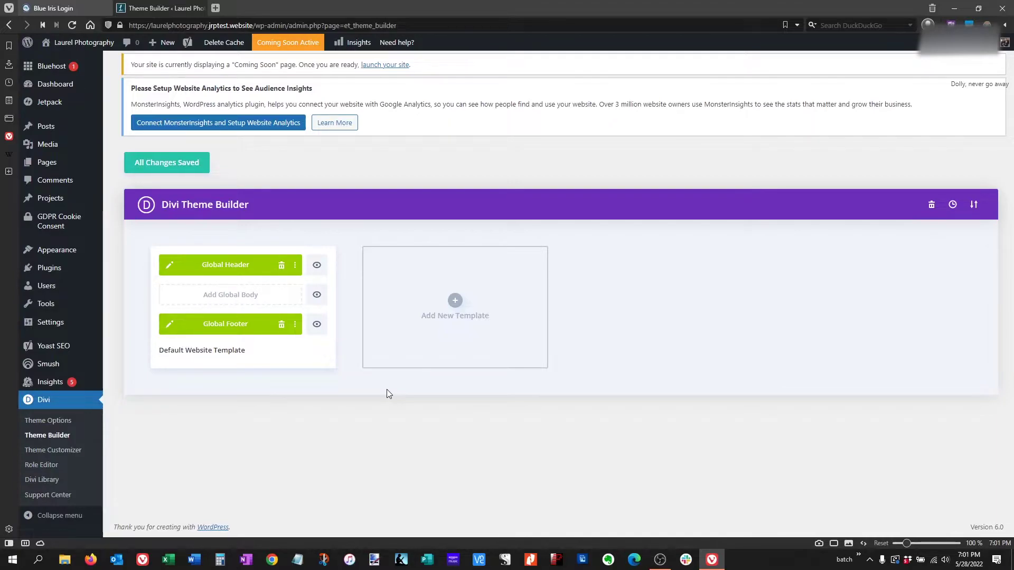
pyautogui.click(455, 301)
pyautogui.moveTo(432, 274)
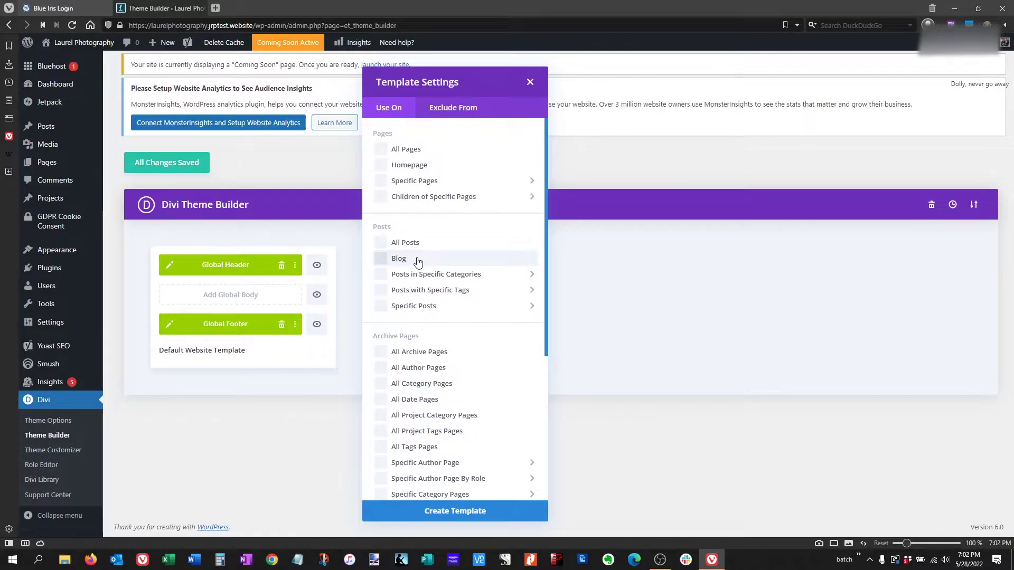
pyautogui.click(451, 112)
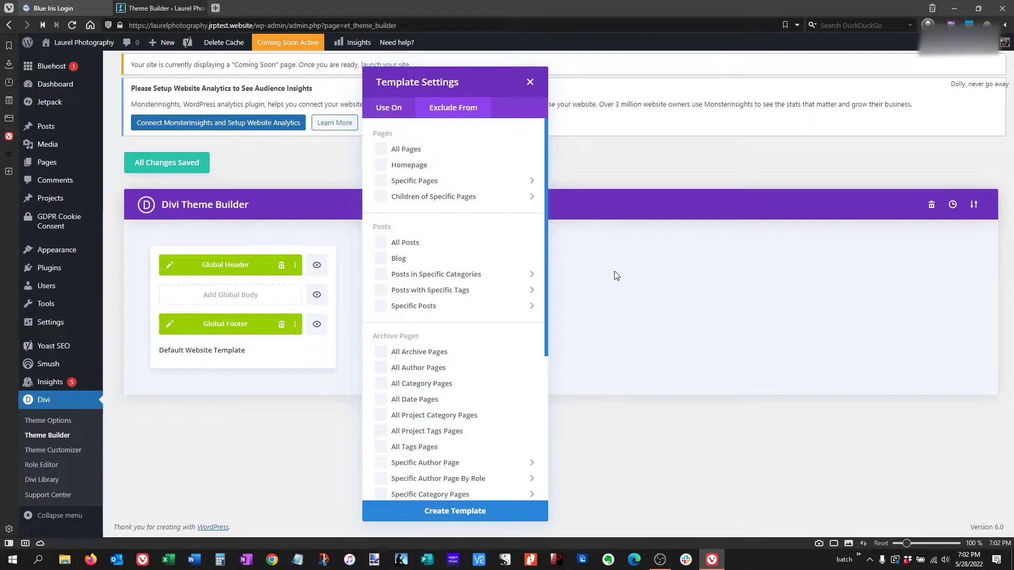
pyautogui.moveTo(432, 191)
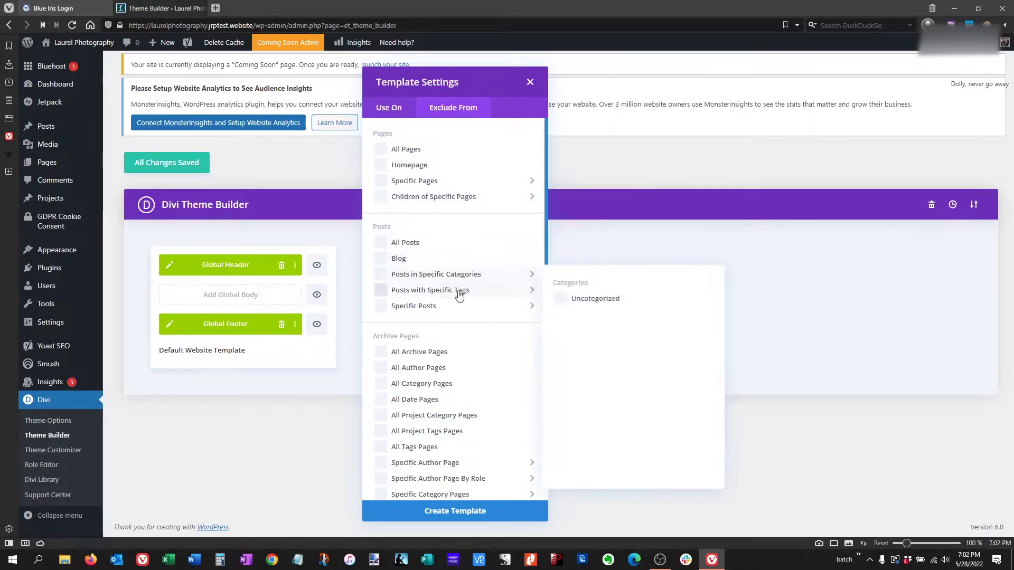
pyautogui.click(667, 251)
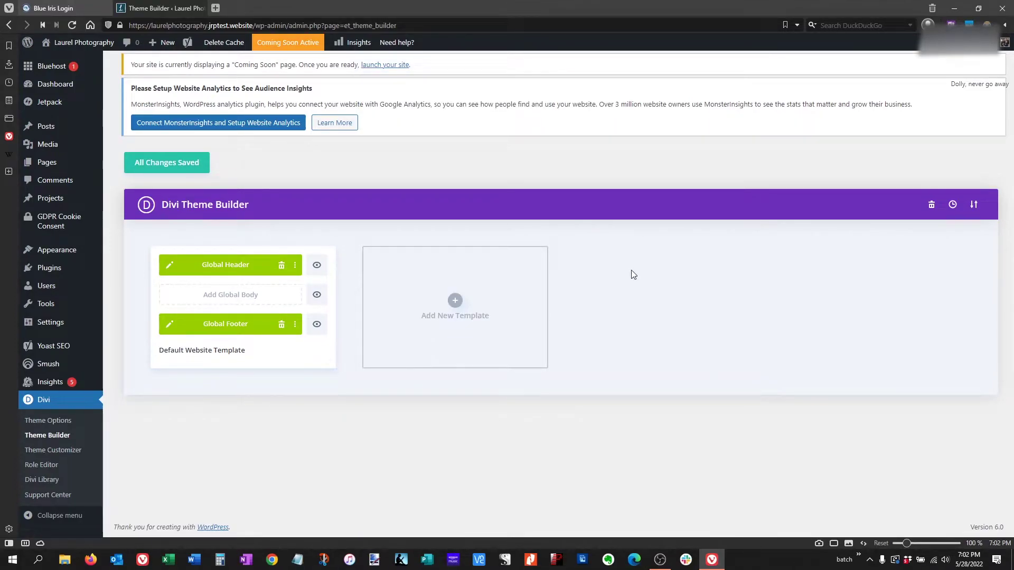
pyautogui.click(454, 303)
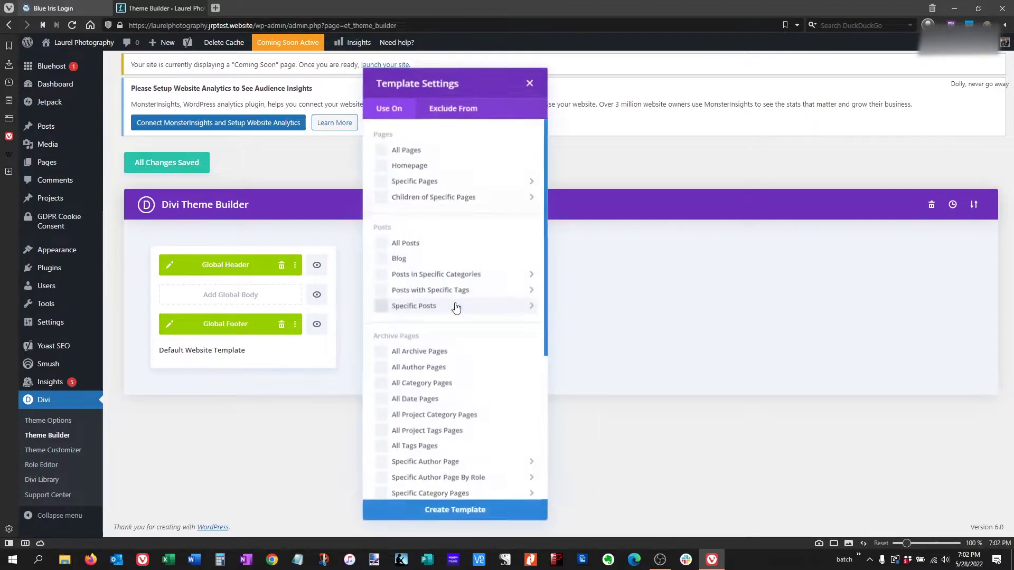
pyautogui.moveTo(456, 308)
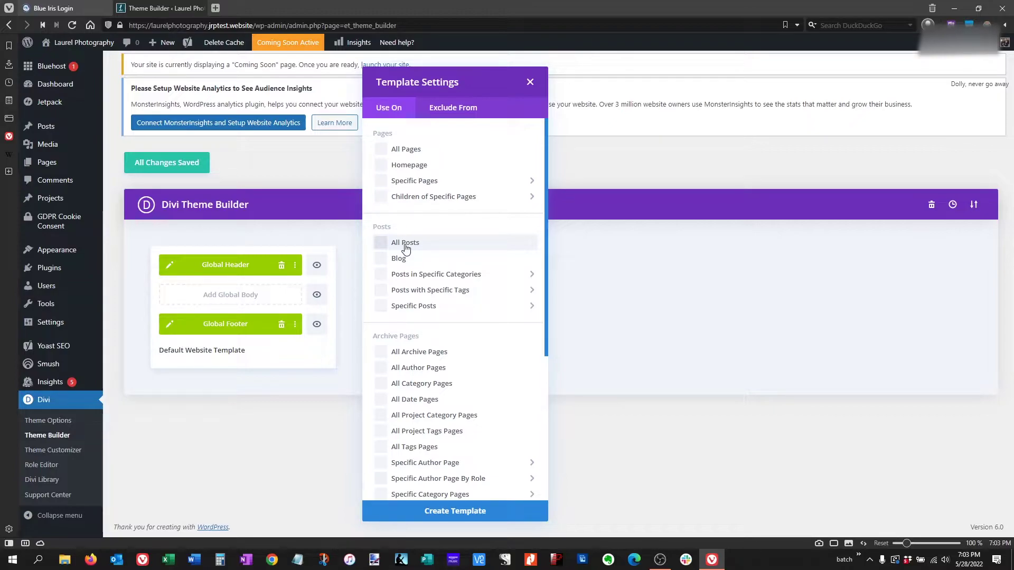
pyautogui.click(729, 312)
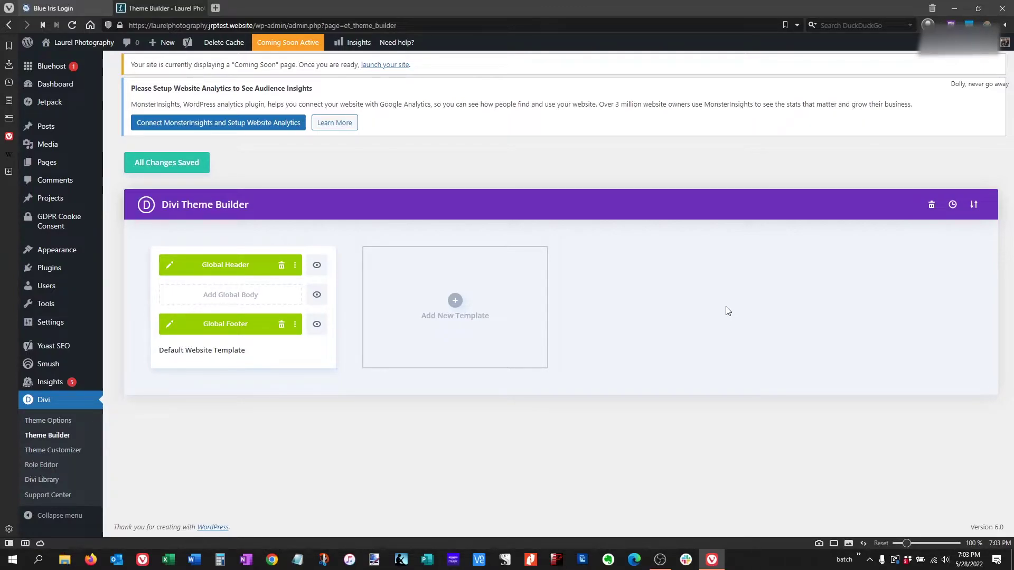
# Go to the Pages list and open the About page in the editor.
pyautogui.click(38, 165)
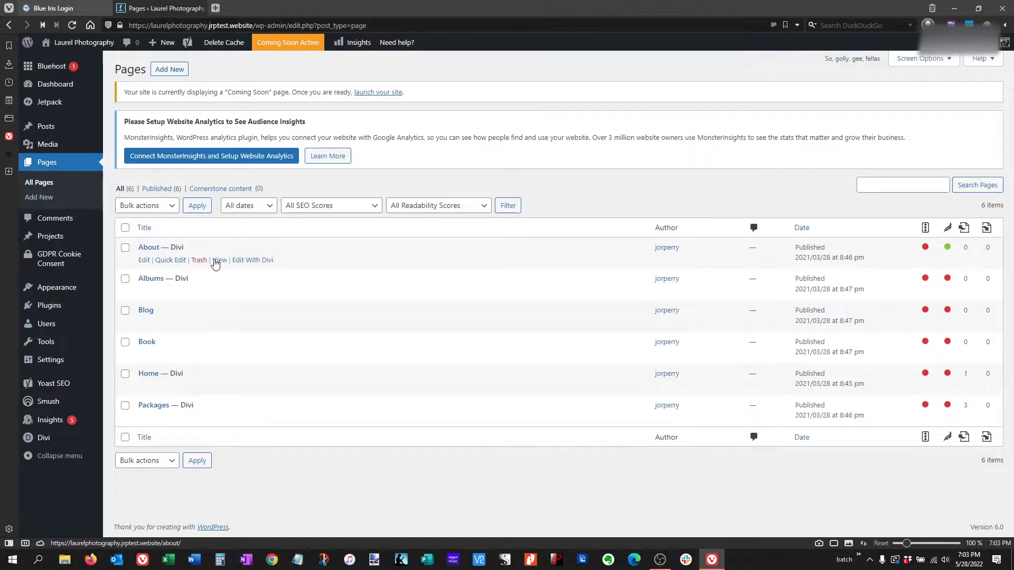
pyautogui.click(150, 251)
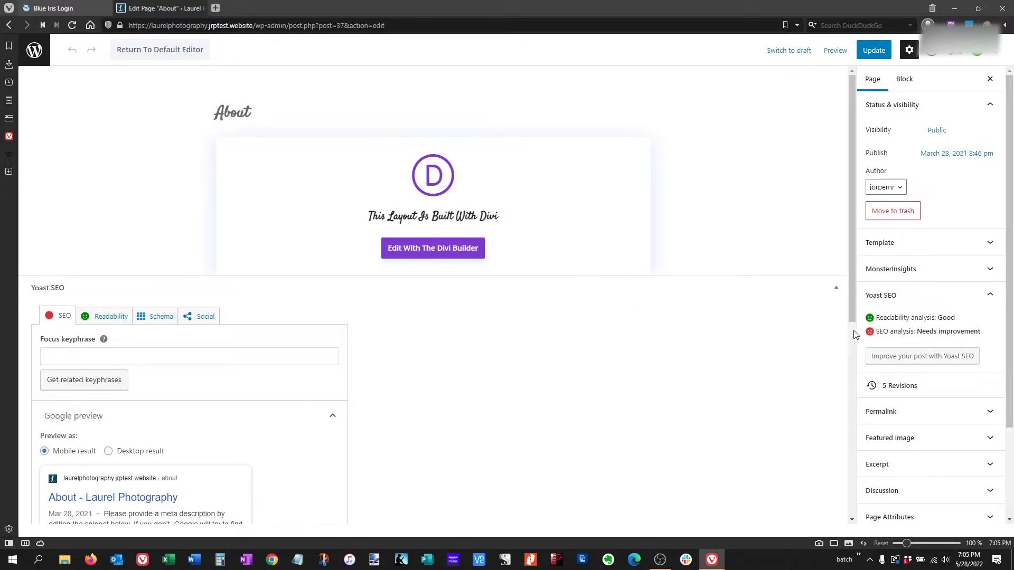
# Open the About page's revision history and step between the 14:31 and 14:32 revisions.
pyautogui.click(892, 391)
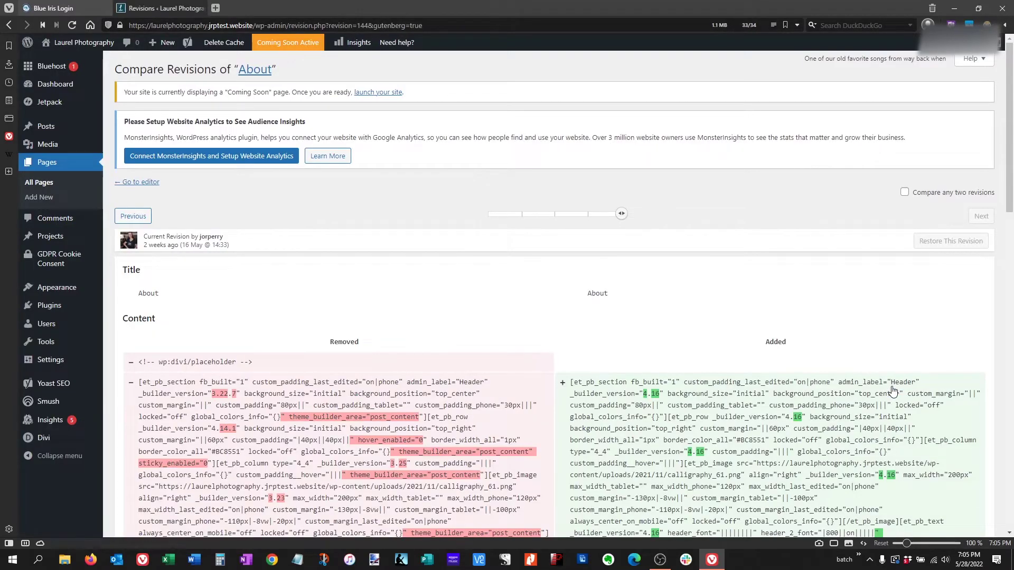
pyautogui.moveTo(619, 215)
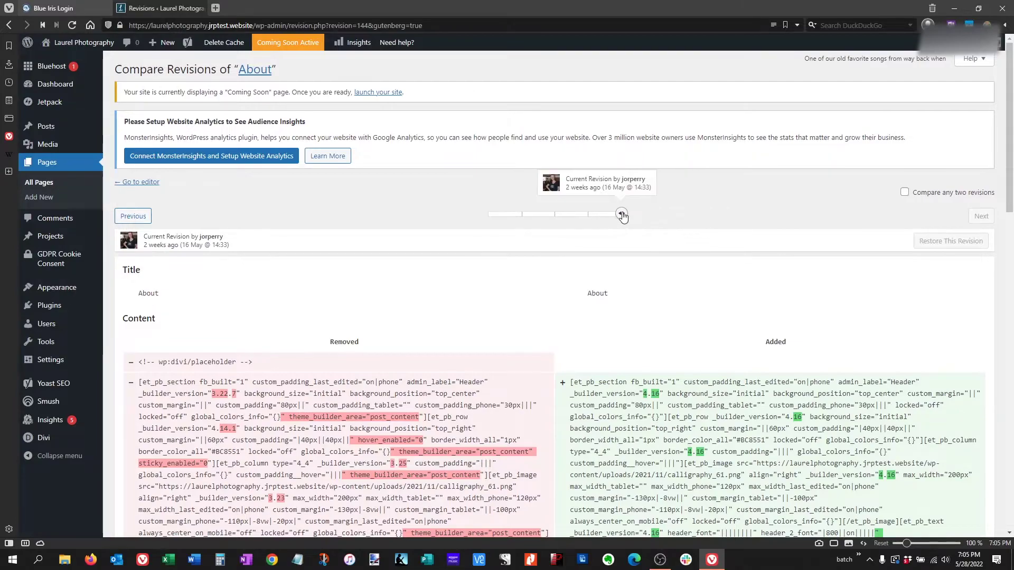
pyautogui.moveTo(619, 216); pyautogui.dragTo(587, 219)
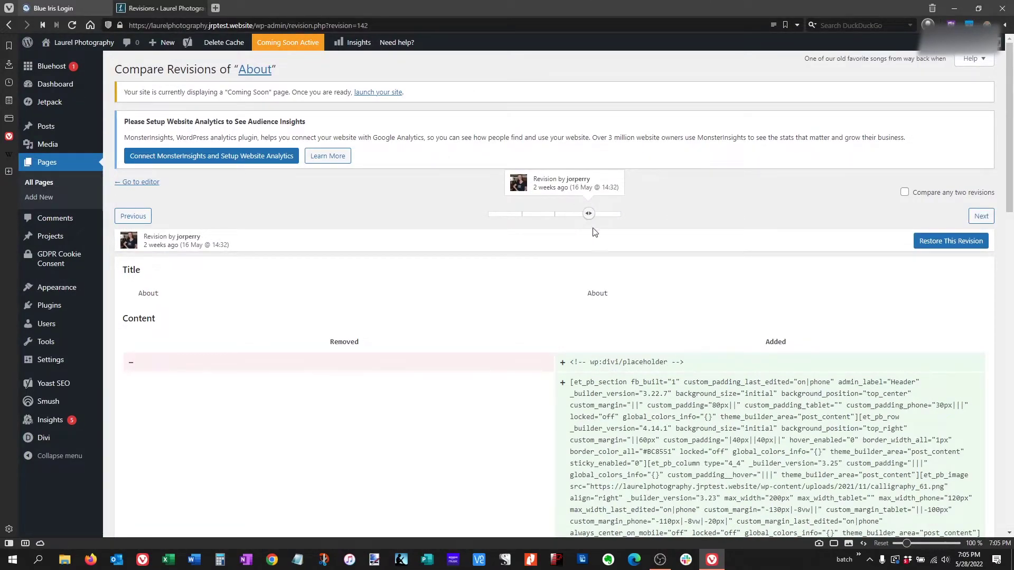
pyautogui.moveTo(589, 214); pyautogui.dragTo(521, 220)
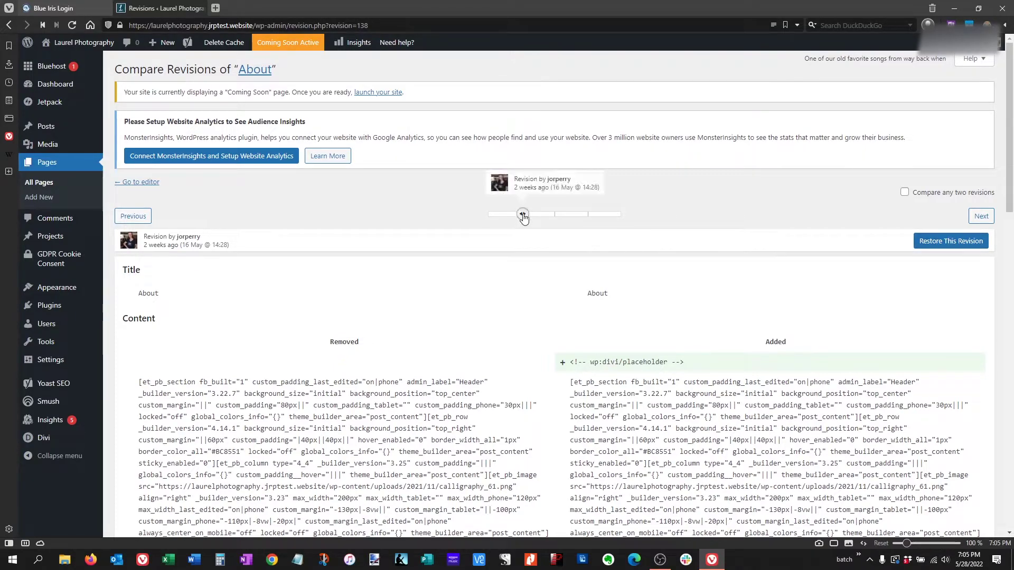
pyautogui.moveTo(523, 215); pyautogui.dragTo(589, 214)
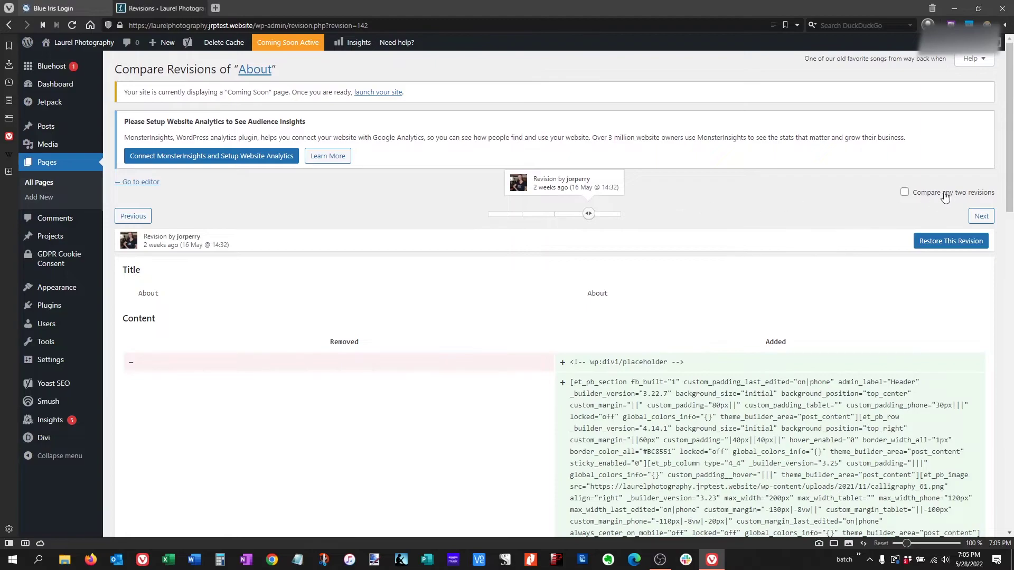
# Enable comparing two revisions, set 14:28 against 14:31, and scroll through the diff.
pyautogui.click(904, 193)
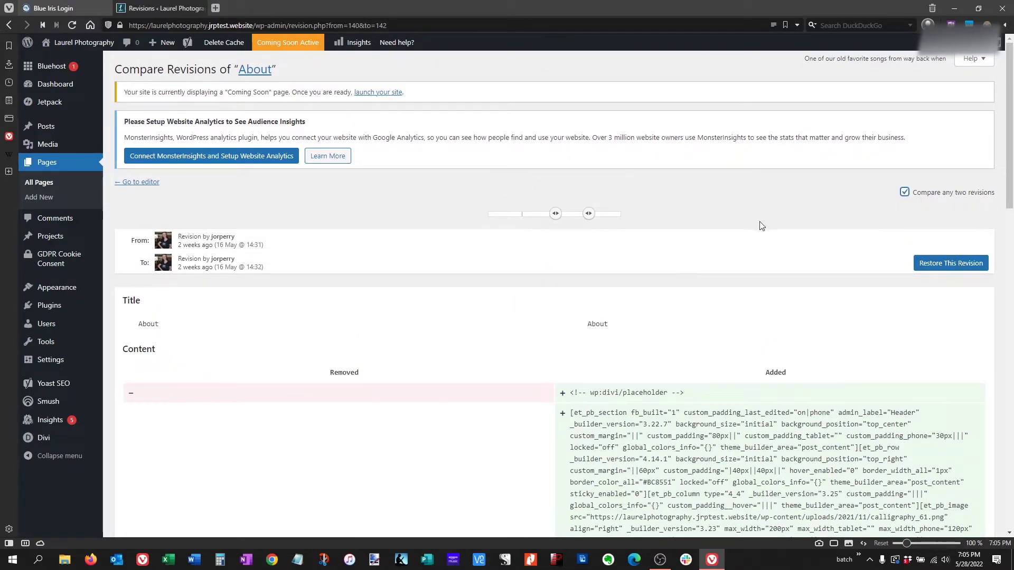
pyautogui.moveTo(555, 214); pyautogui.dragTo(523, 214)
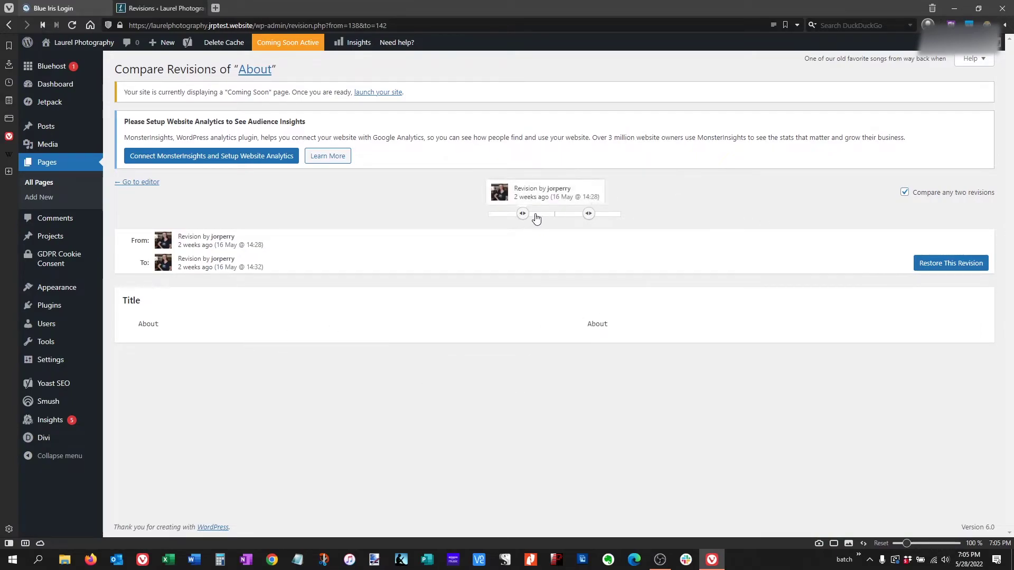
pyautogui.moveTo(588, 214); pyautogui.dragTo(557, 214)
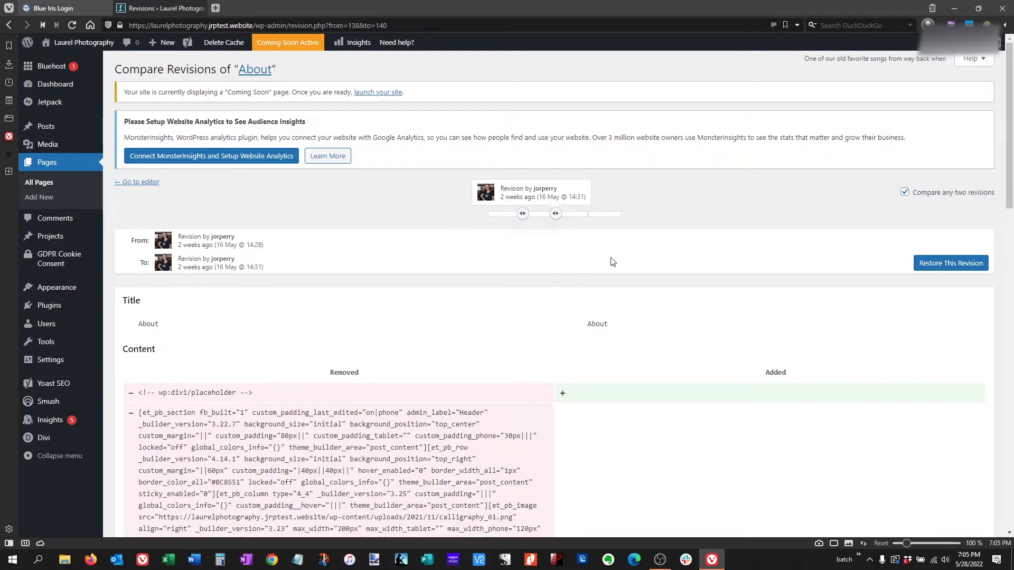
pyautogui.scroll(-3, 211, 390)
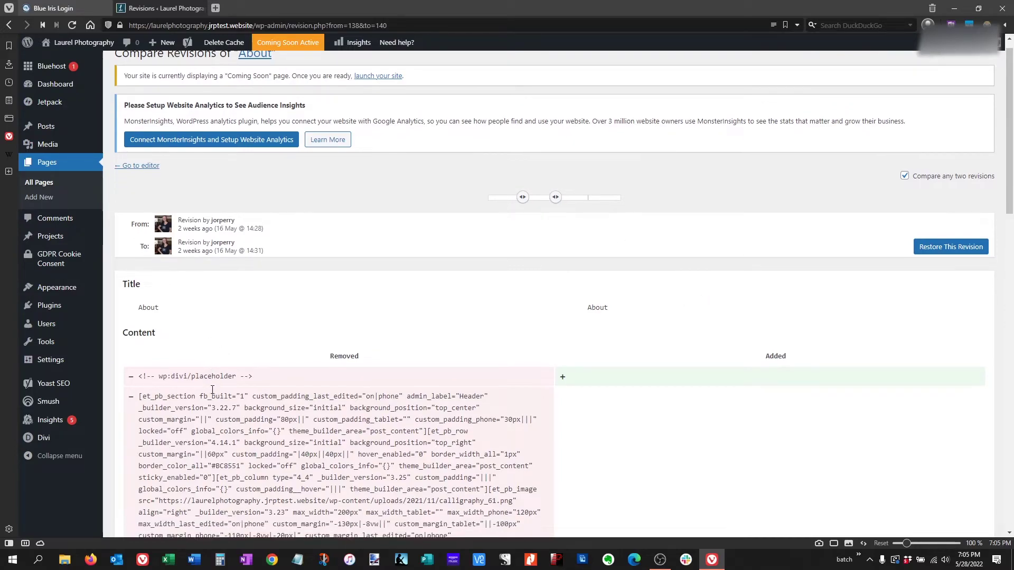
pyautogui.scroll(-3, 375, 493)
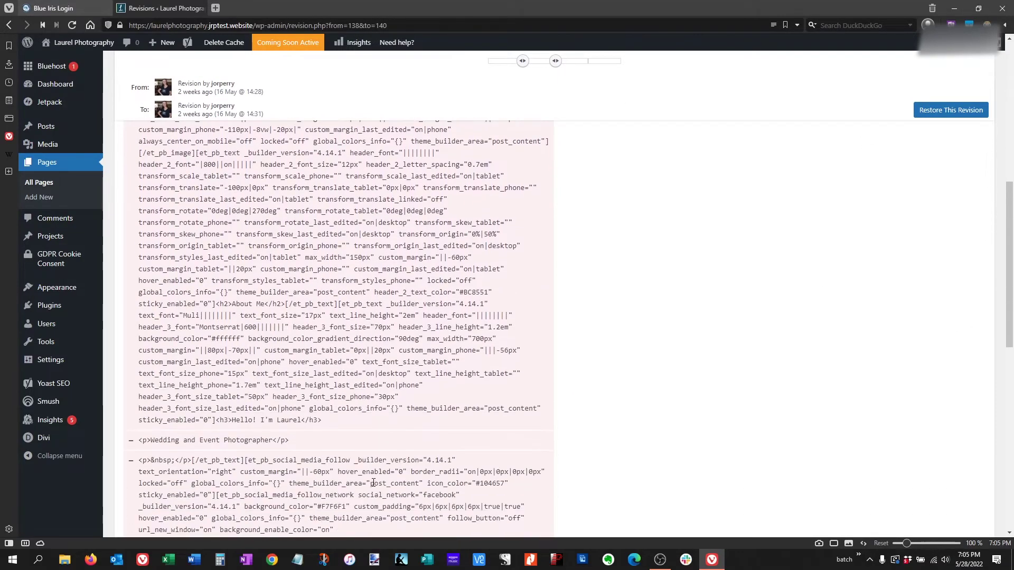
pyautogui.scroll(6, 476, 401)
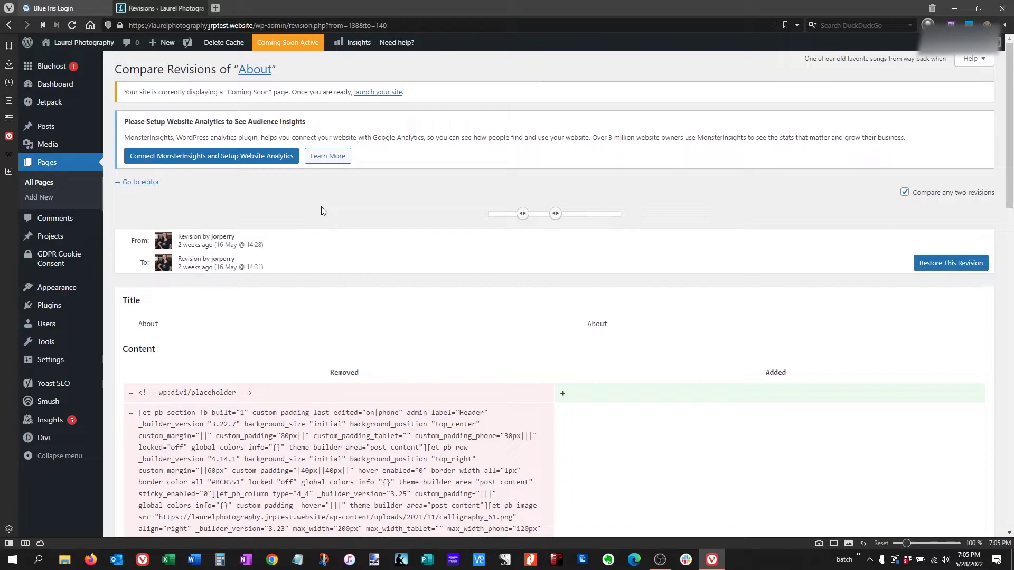
# Restore the 14:31 revision, preview it, then return to the 14:28 vs 14:31 comparison.
pyautogui.click(949, 264)
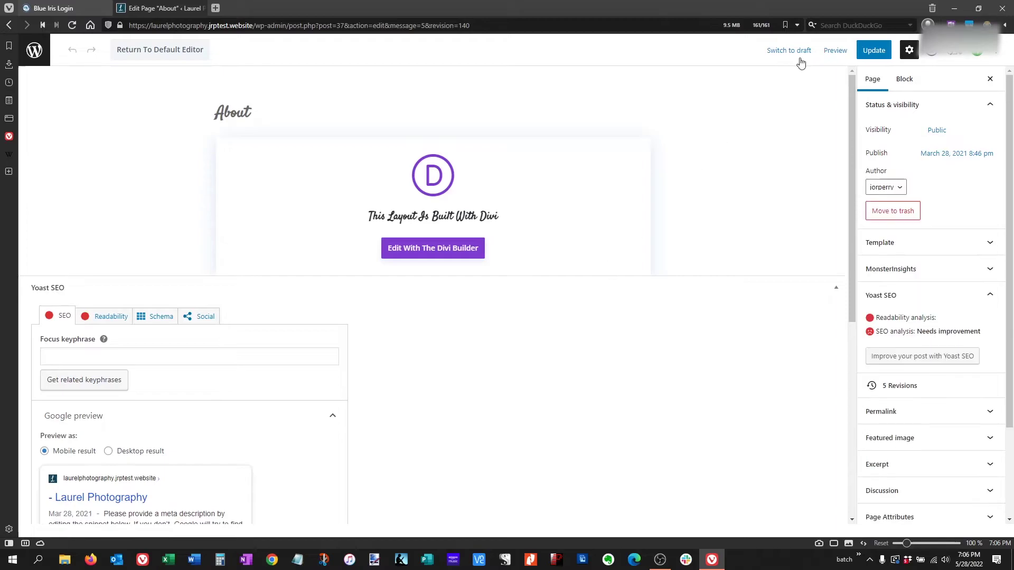
pyautogui.click(835, 50)
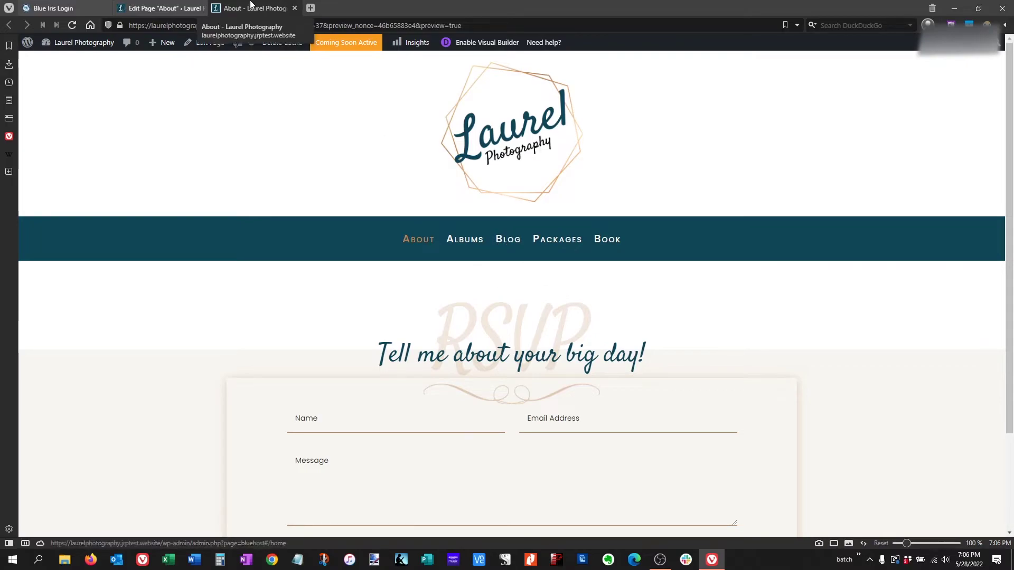
pyautogui.click(293, 8)
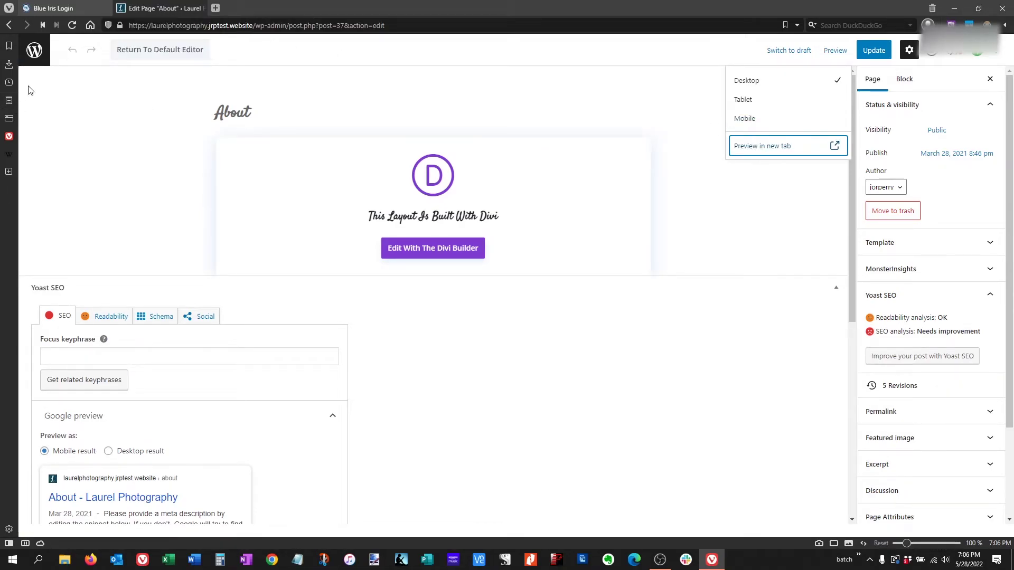
pyautogui.click(33, 51)
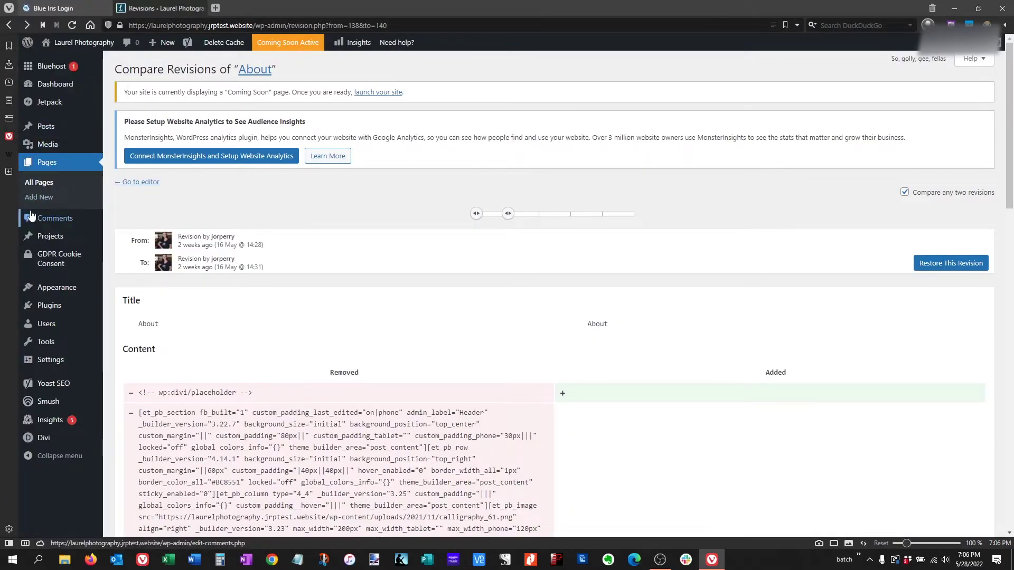
# View the live About page from All Pages, then go back and reopen About for editing.
pyautogui.click(43, 185)
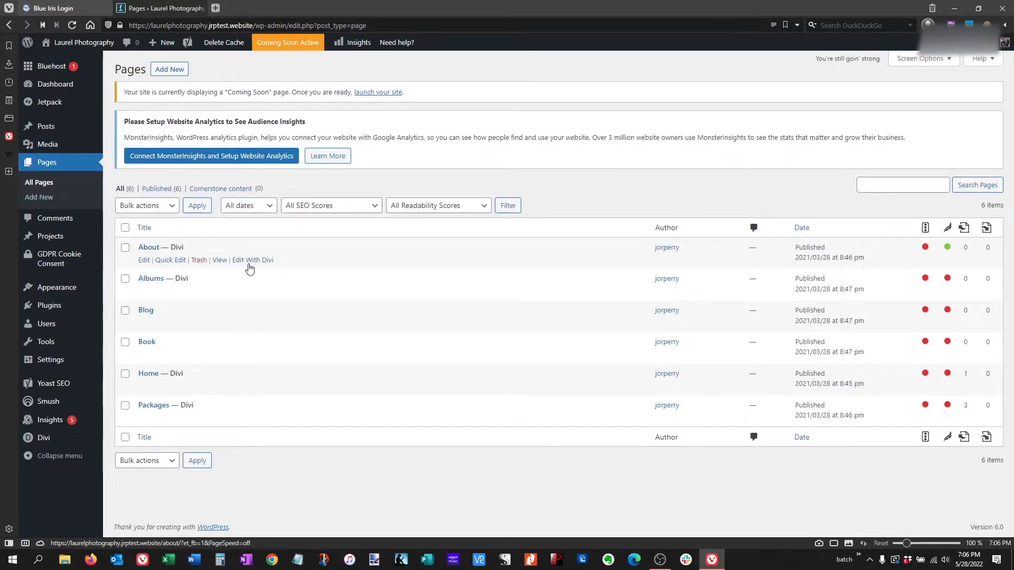
pyautogui.click(222, 260)
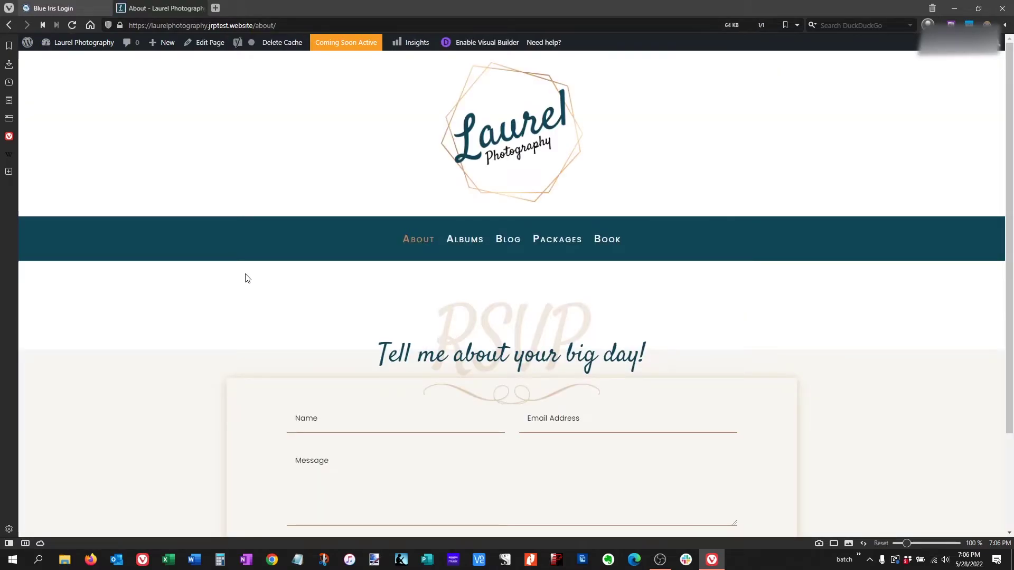
pyautogui.click(9, 25)
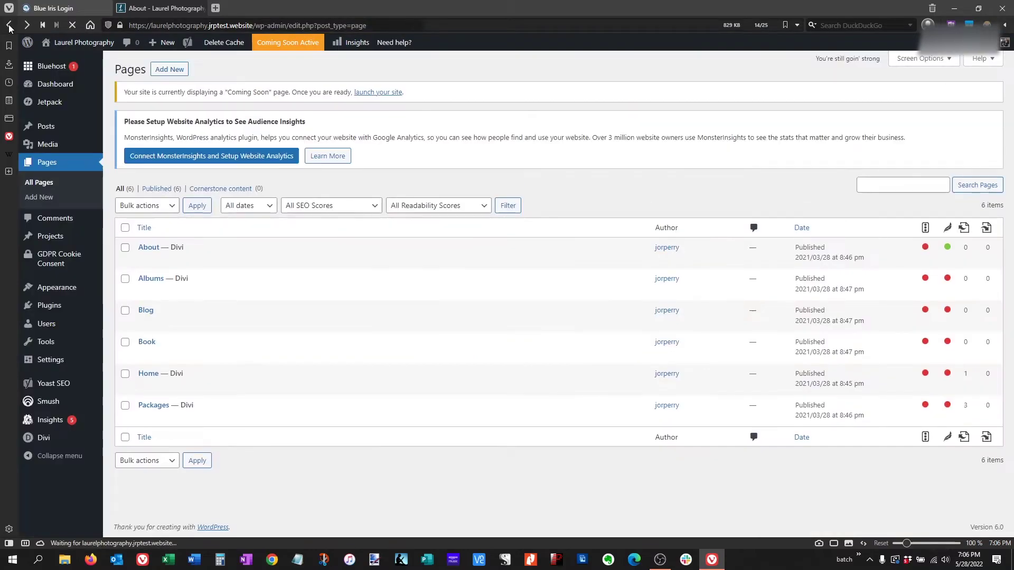
pyautogui.click(151, 250)
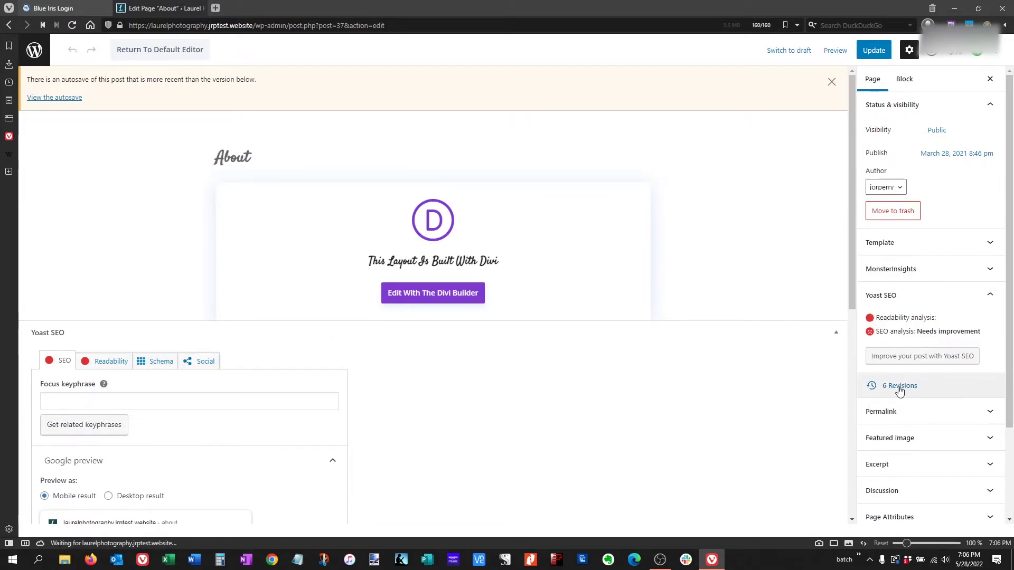
# Browse the About page's 6 revisions and restore the 16 May 14:33 revision.
pyautogui.click(904, 389)
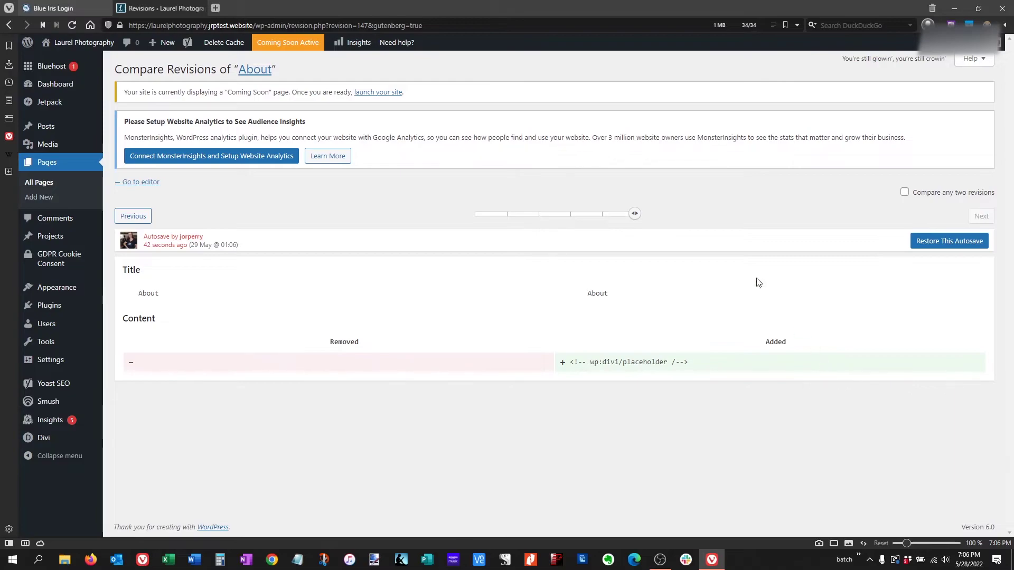
pyautogui.moveTo(636, 217); pyautogui.dragTo(602, 216)
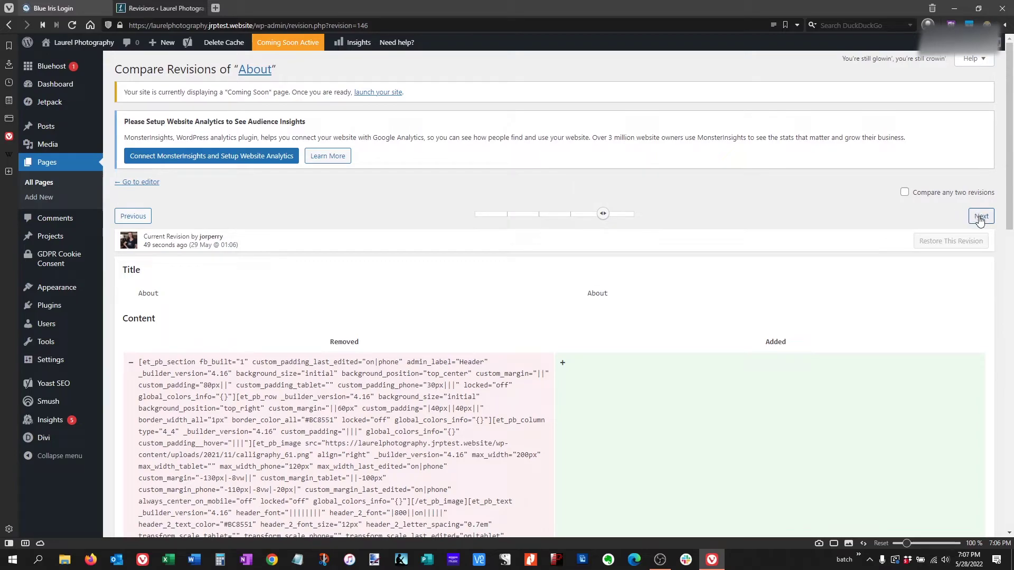
pyautogui.scroll(-3, 797, 314)
pyautogui.scroll(3, 966, 216)
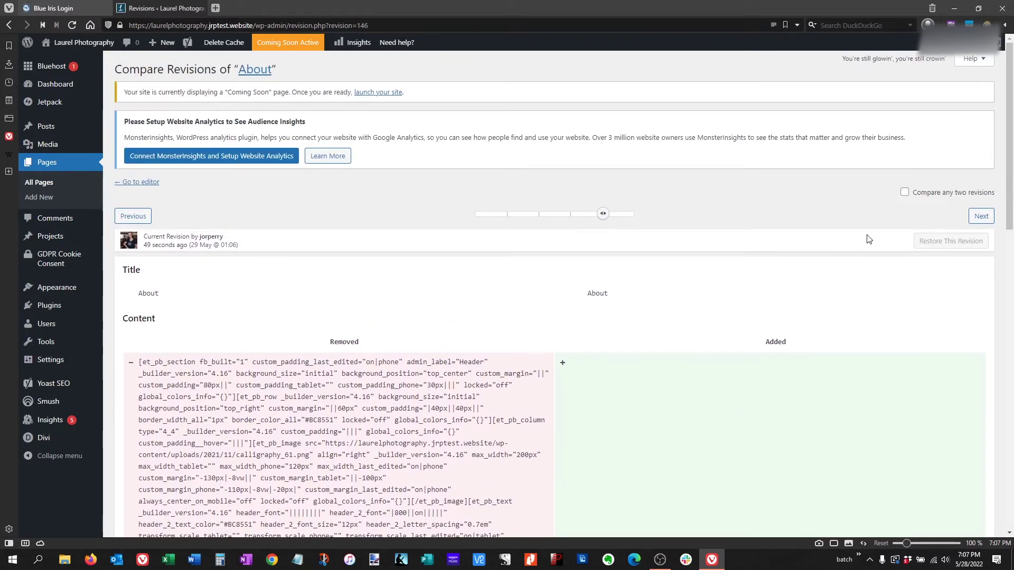
pyautogui.click(982, 216)
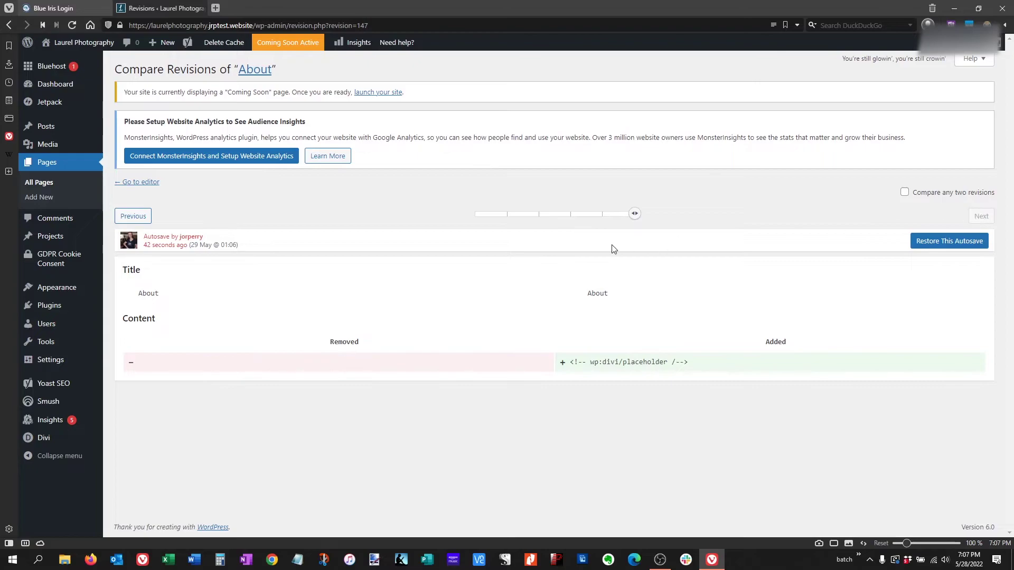
pyautogui.moveTo(636, 215); pyautogui.dragTo(603, 215)
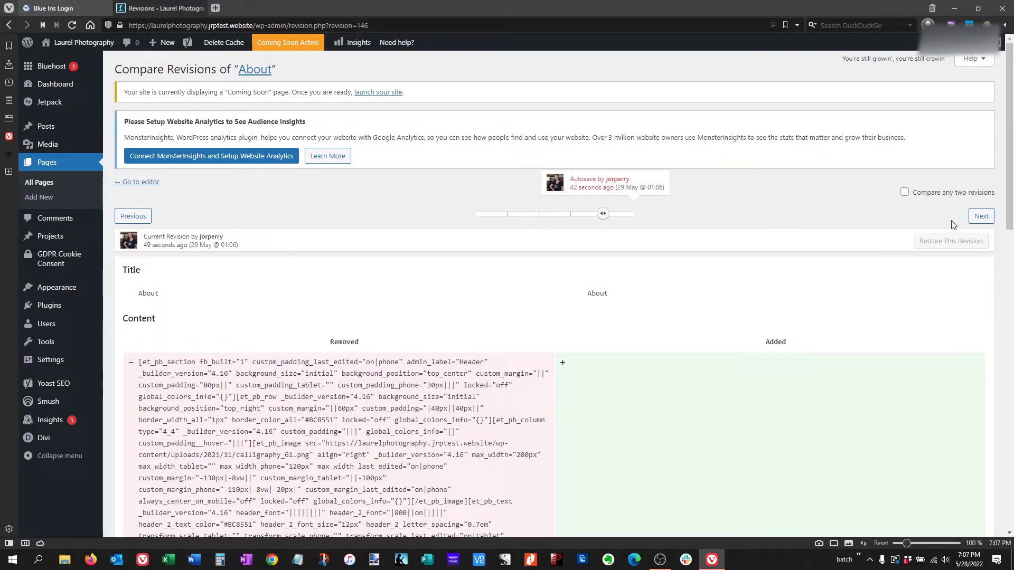
pyautogui.moveTo(603, 214); pyautogui.dragTo(570, 214)
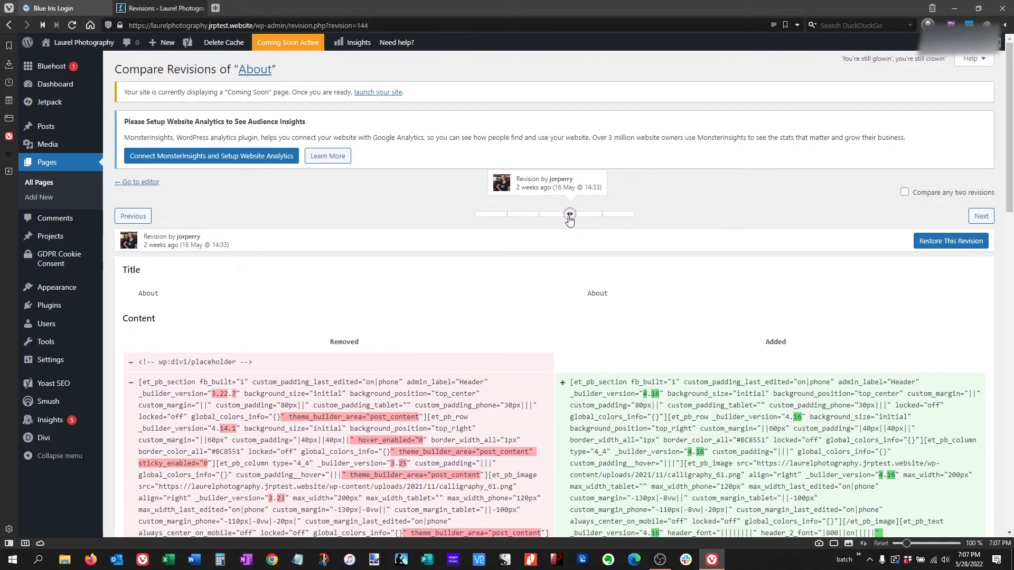
pyautogui.click(963, 243)
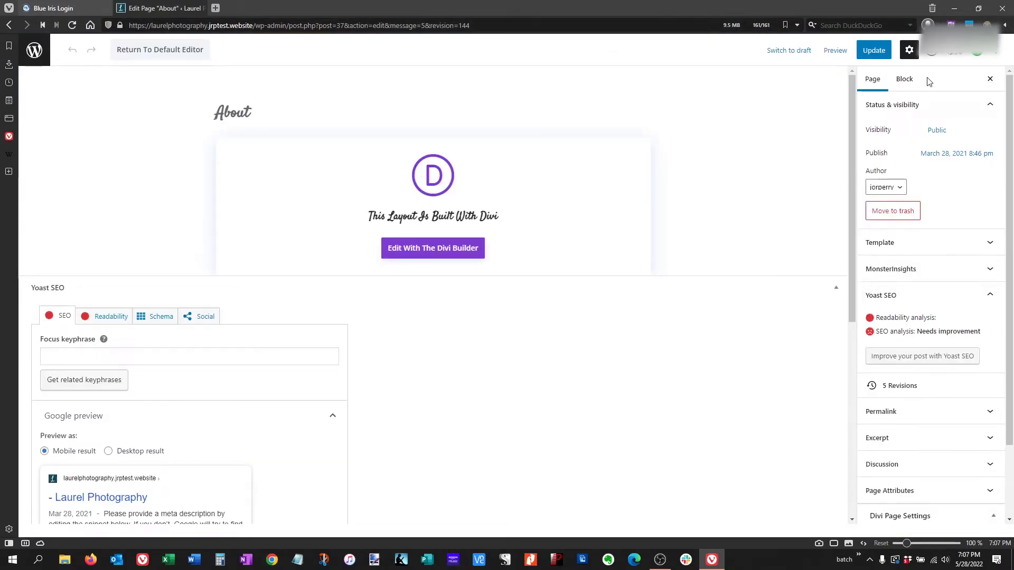
# Preview the restored About page in a new tab and scroll its 'Hello! I'm Laurel' layout.
pyautogui.click(835, 50)
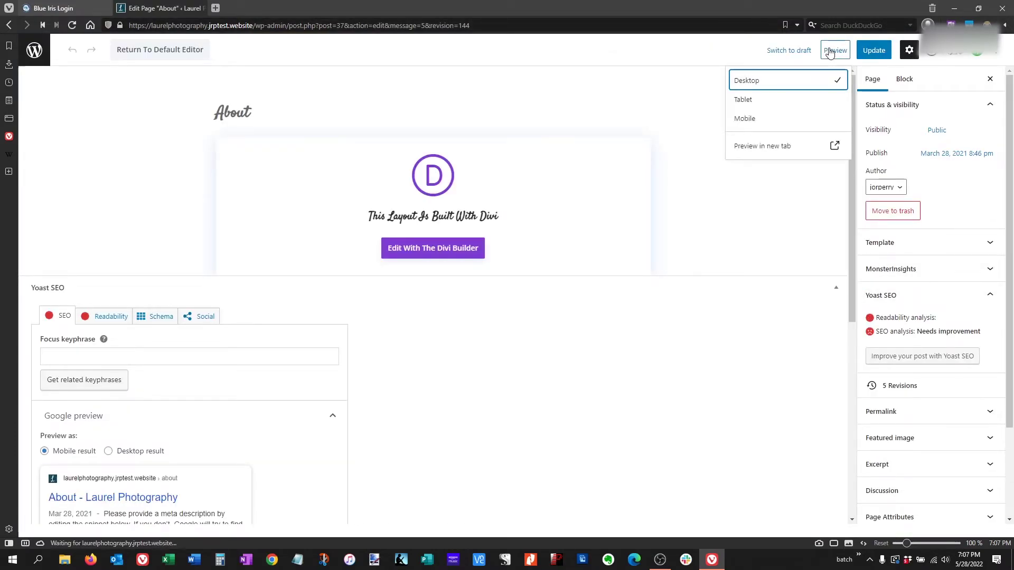
pyautogui.click(753, 152)
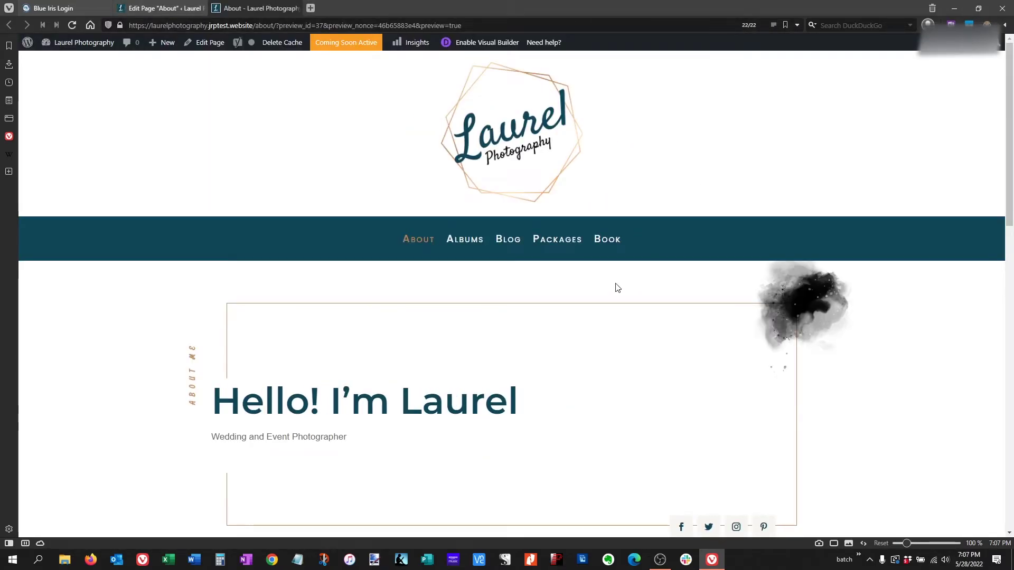
pyautogui.scroll(-15, 618, 288)
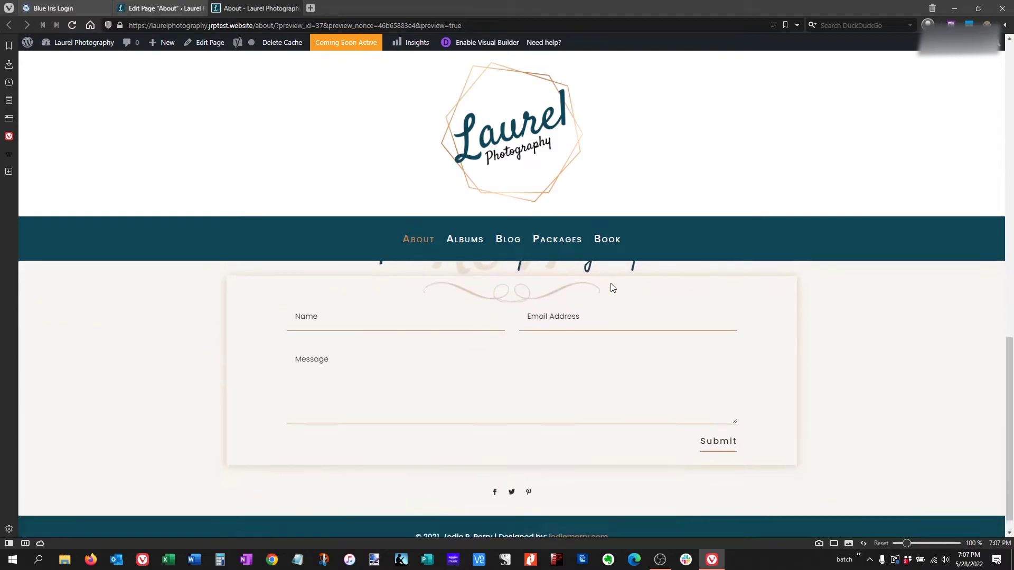
pyautogui.scroll(15, 612, 283)
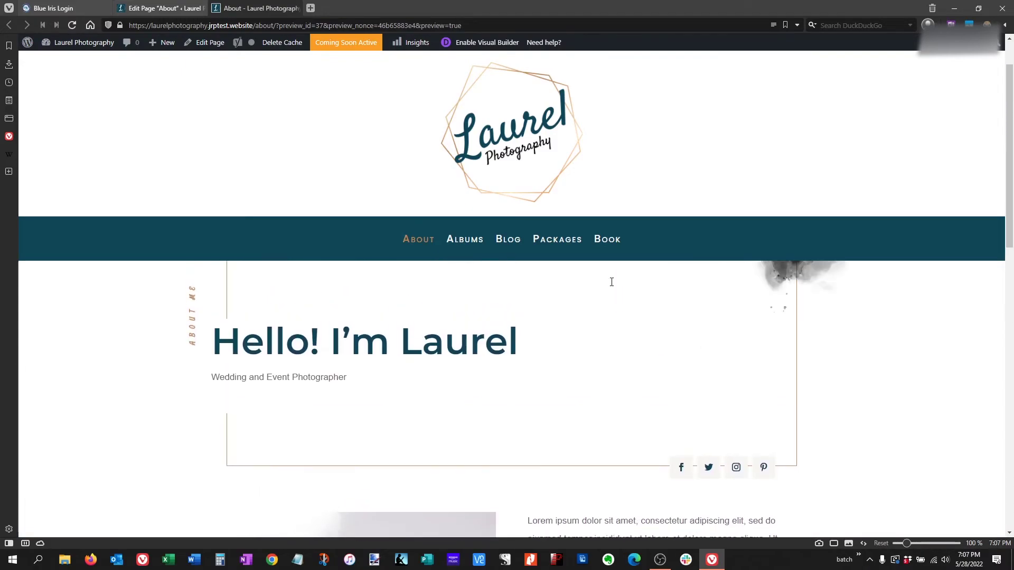
pyautogui.scroll(1, 612, 282)
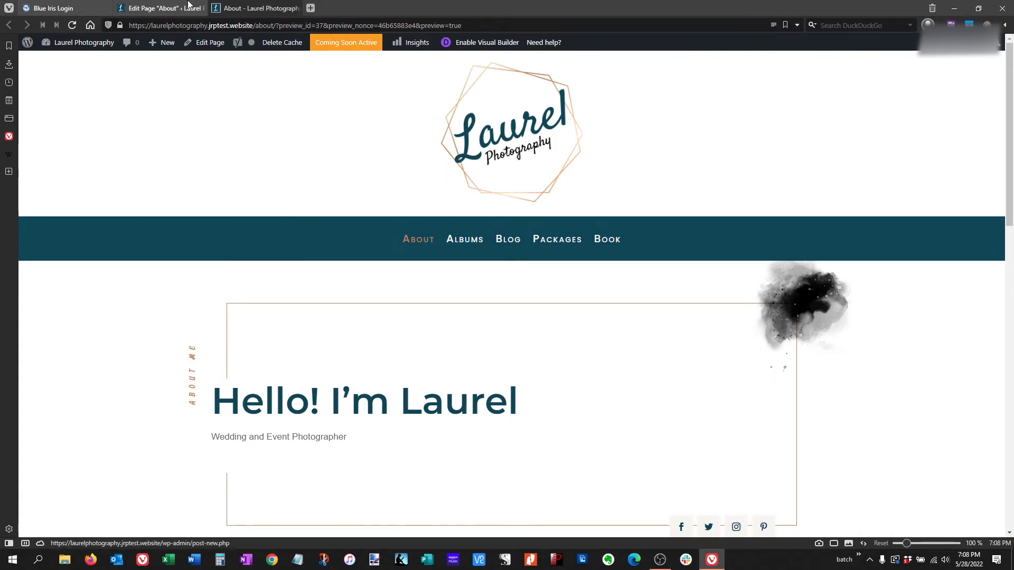
# Open About in the Divi Visual Builder, save it from the page settings bar, then exit.
pyautogui.click(495, 42)
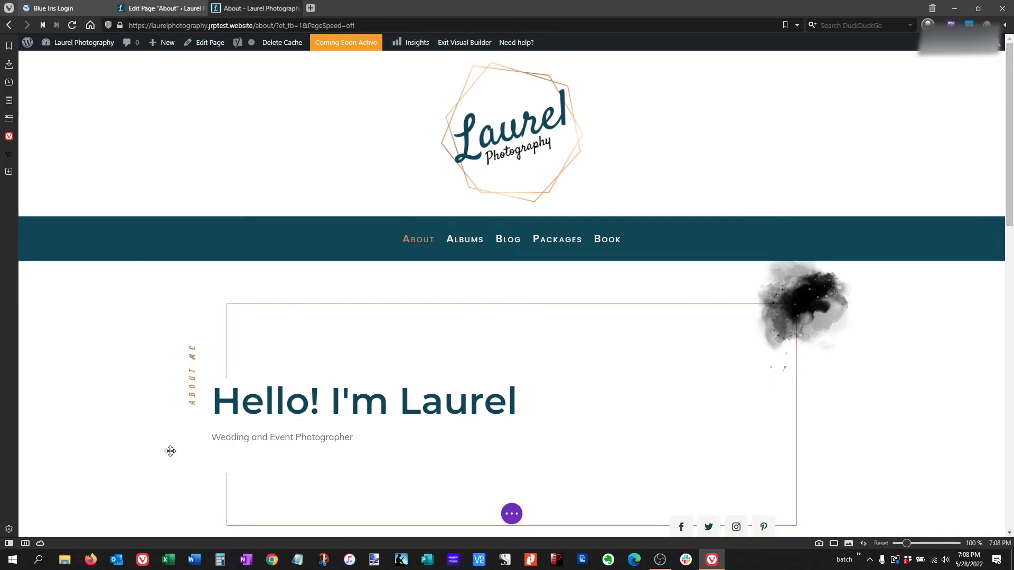
pyautogui.click(510, 515)
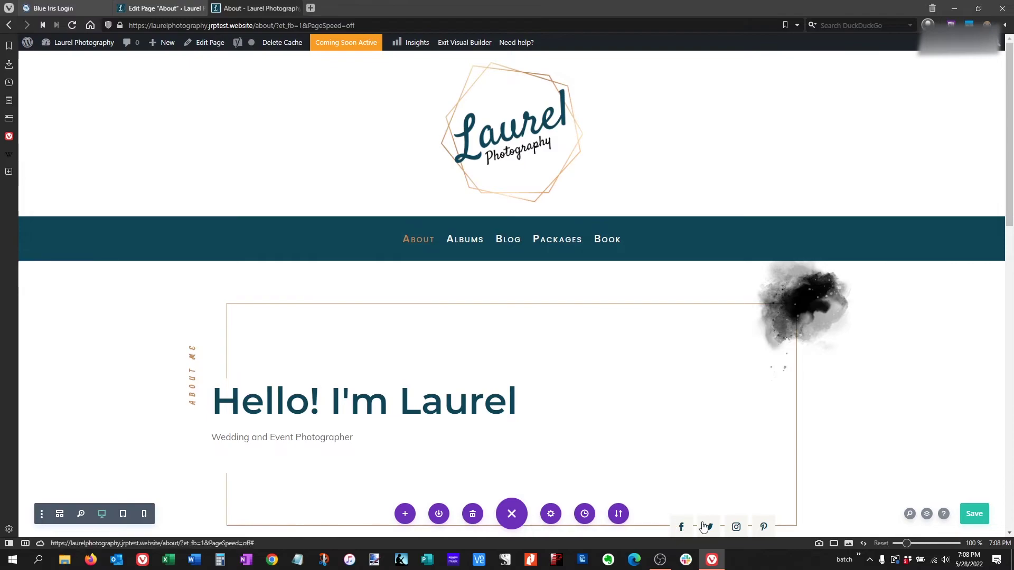
pyautogui.click(977, 515)
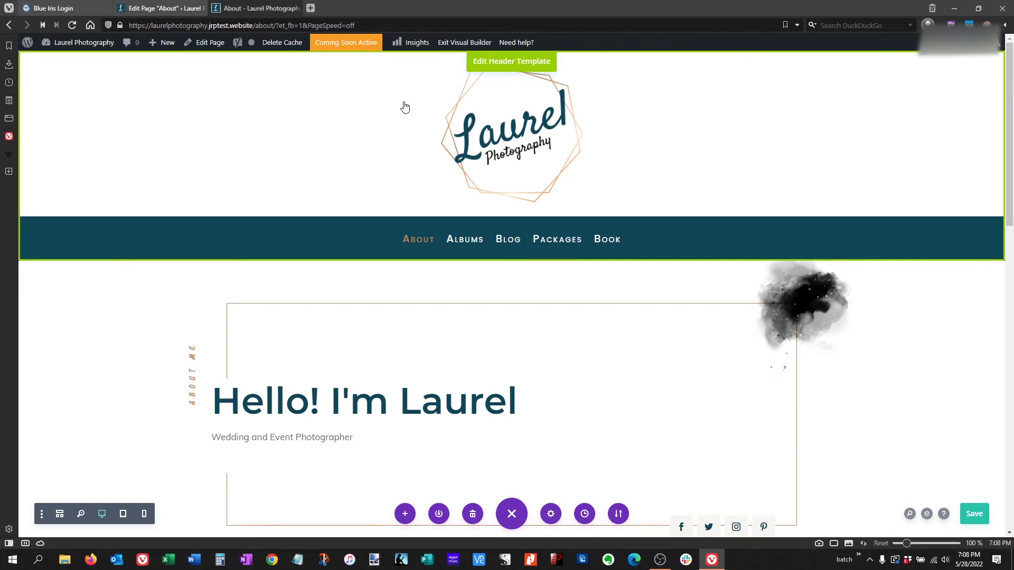
pyautogui.click(463, 51)
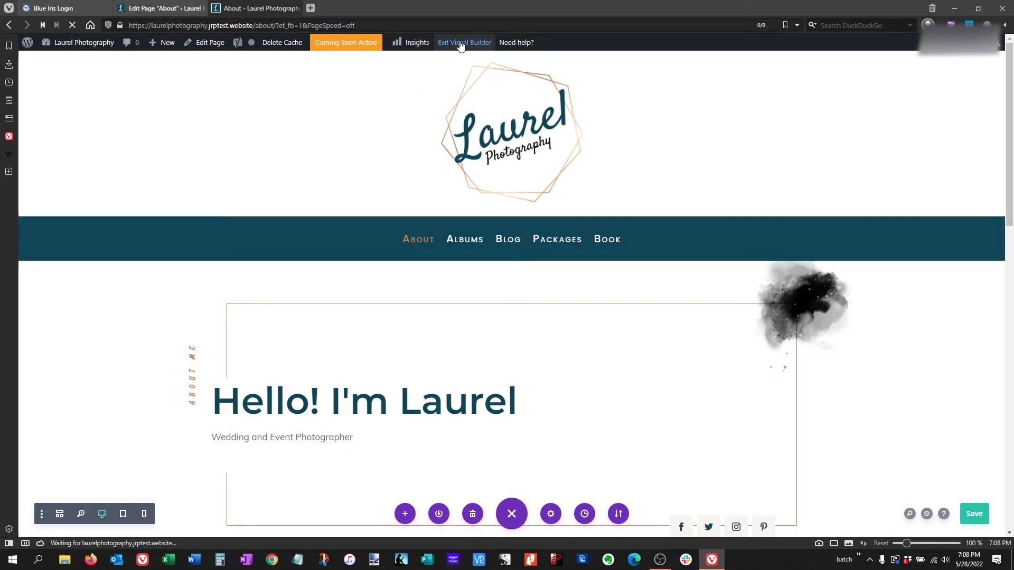